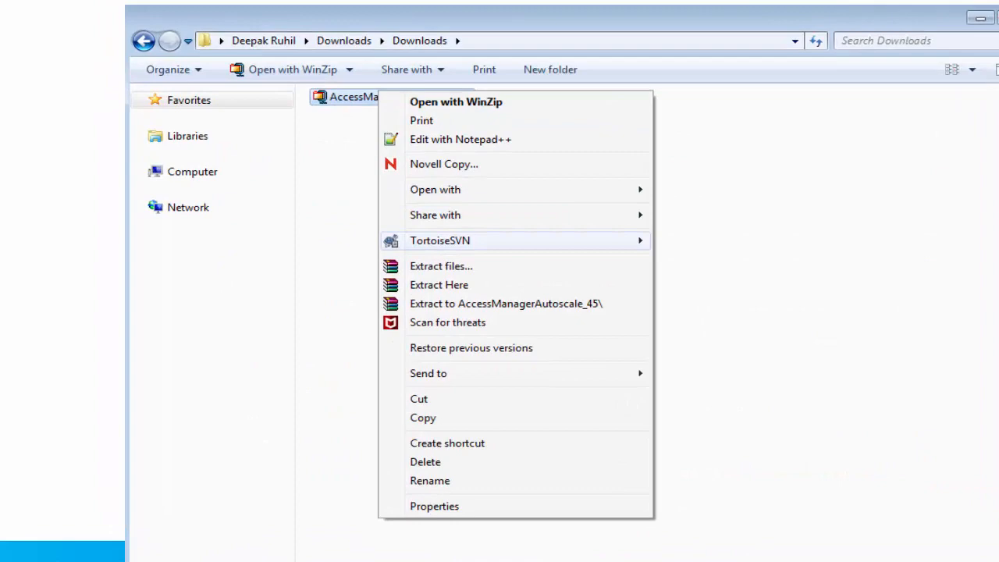
# - Extract the AccessManagerAutoscale_45 archive into Downloads and select the resulting logs and source folders
pyautogui.click(439, 285)
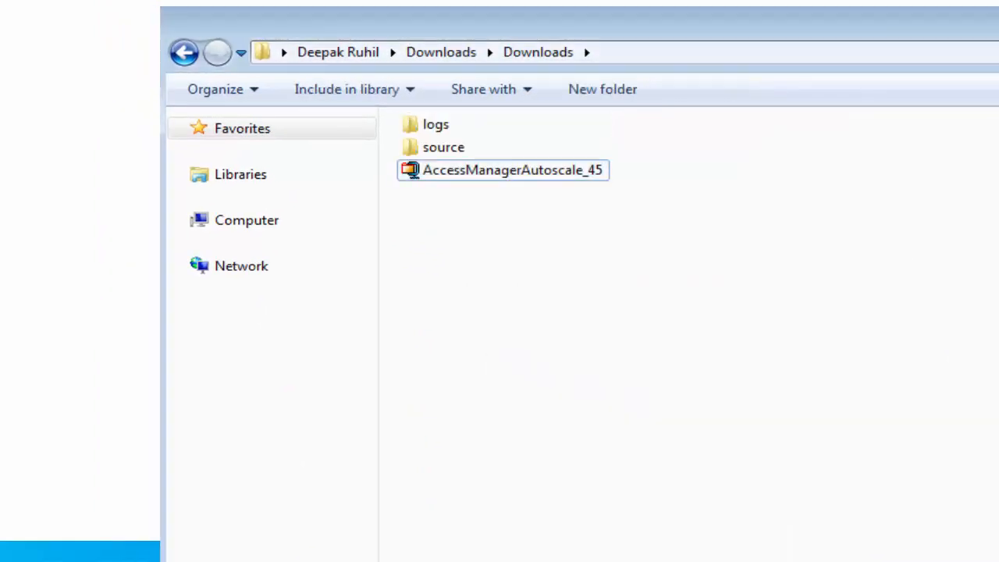
pyautogui.moveTo(641, 155); pyautogui.dragTo(400, 113)
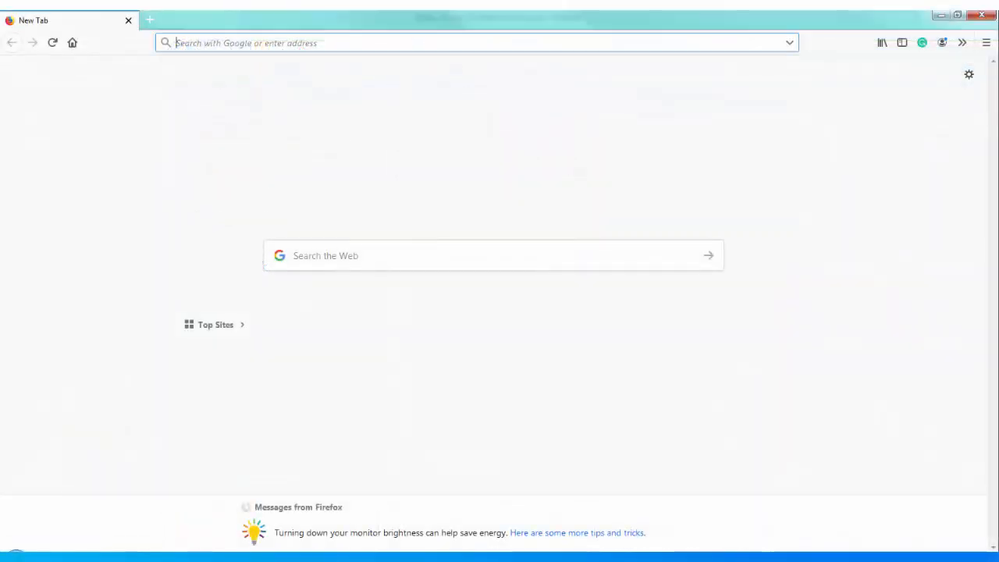
# - Go to aws.amazon.com in Firefox, sign in to the console, and open S3
pyautogui.write('aws.amazon.com/')
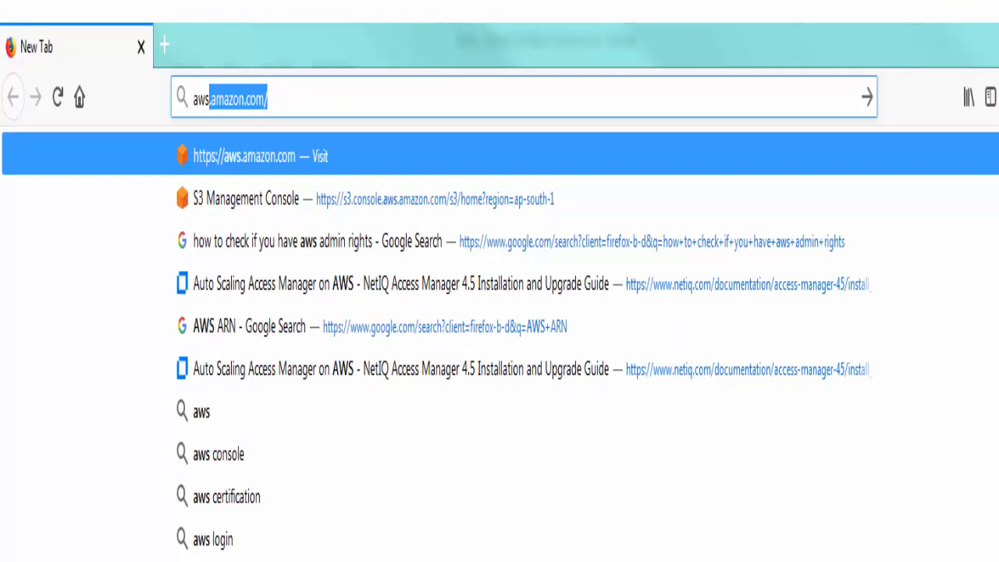
pyautogui.press('Return')
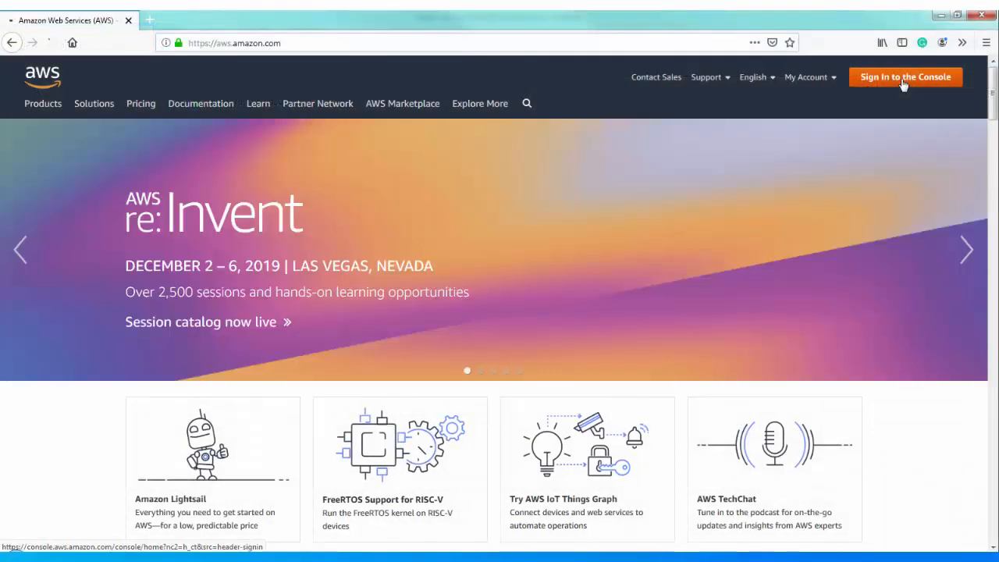
pyautogui.click(903, 80)
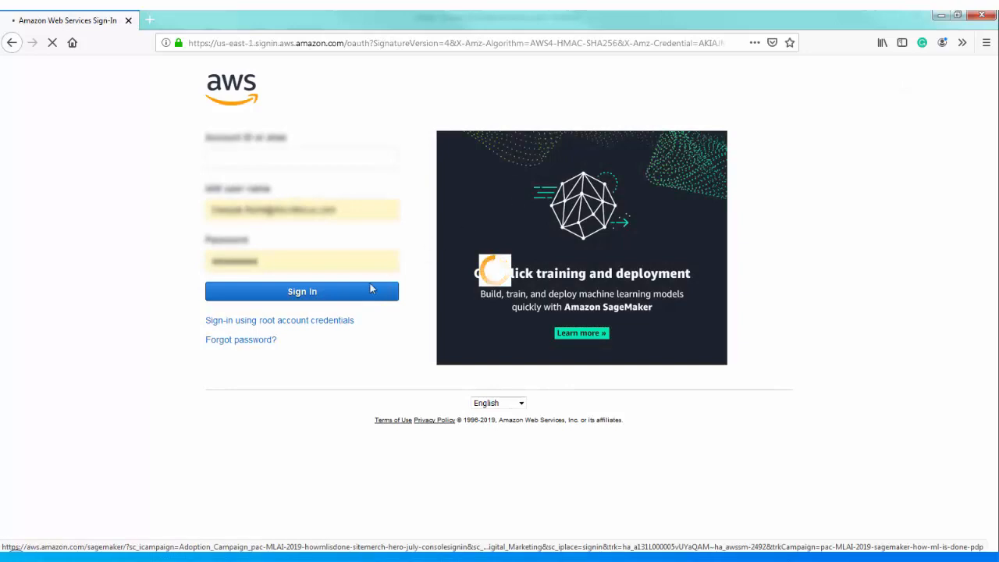
pyautogui.click(294, 300)
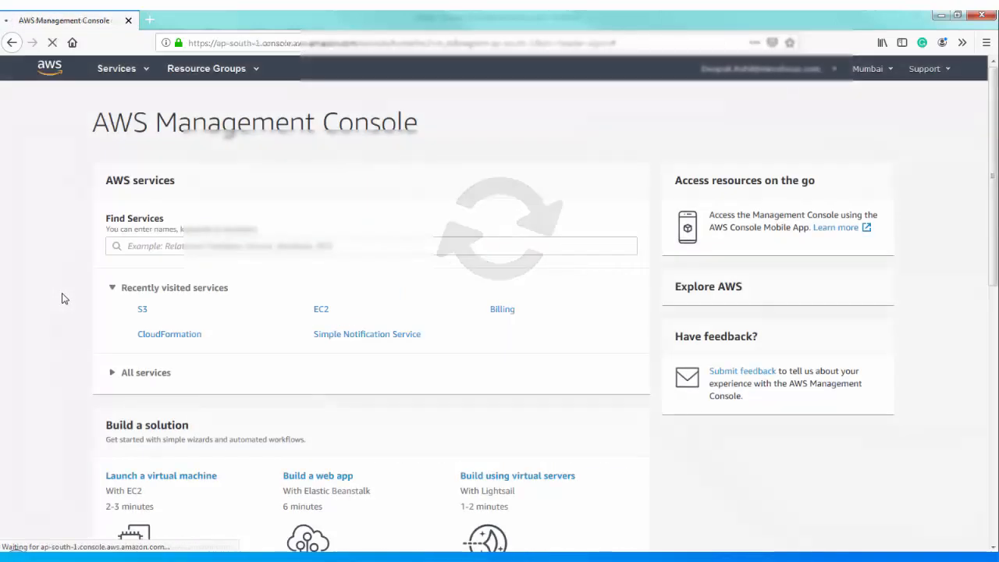
pyautogui.click(142, 312)
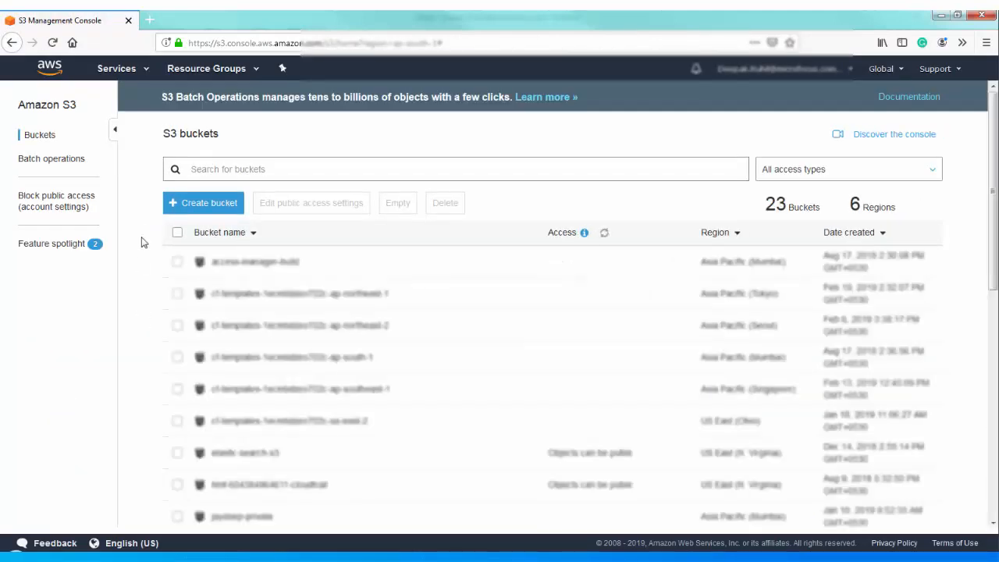
# - Create an S3 bucket named tempvideobucket and open its empty overview
pyautogui.click(198, 206)
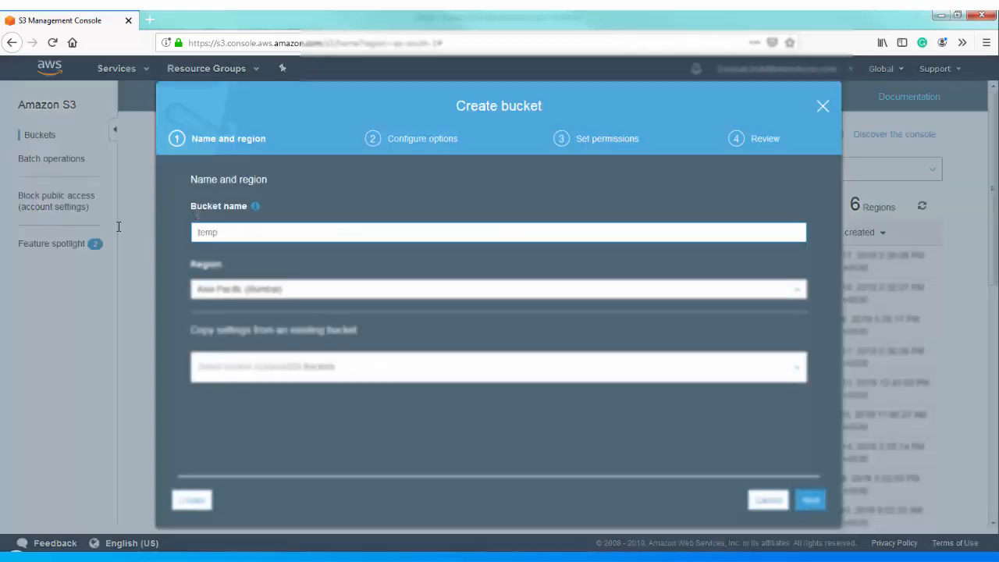
pyautogui.write('tempvideobucket')
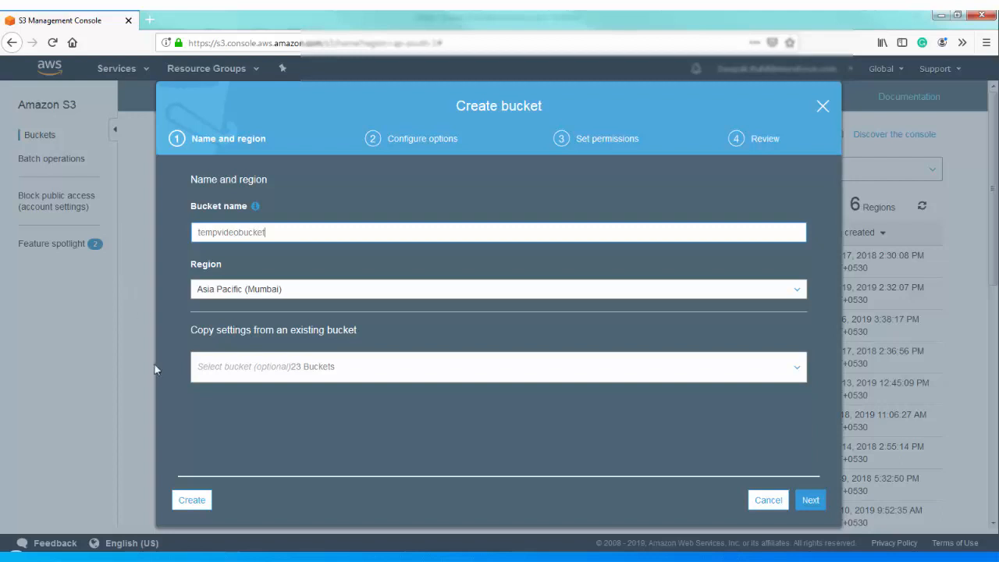
pyautogui.click(194, 501)
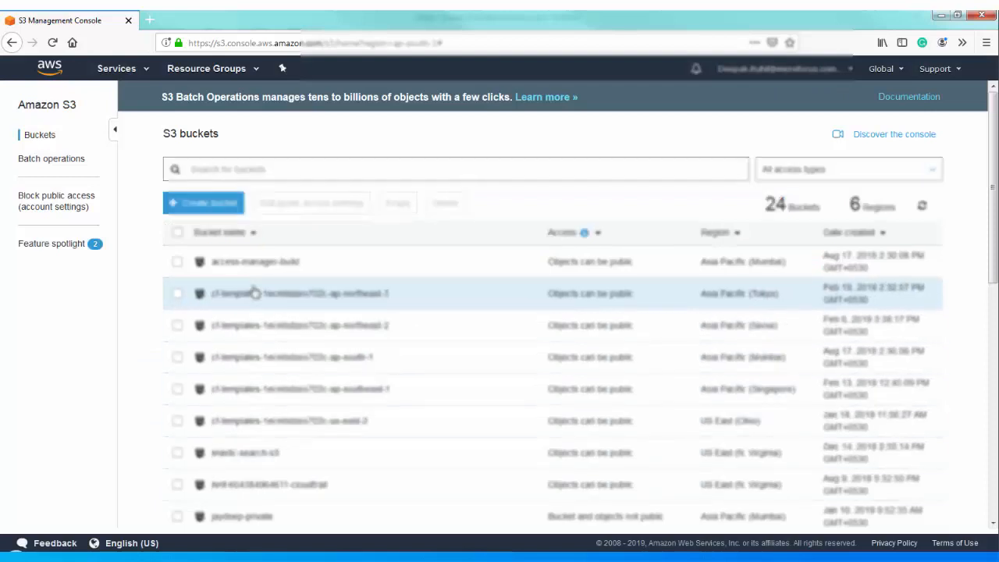
pyautogui.scroll(-10, 255, 293)
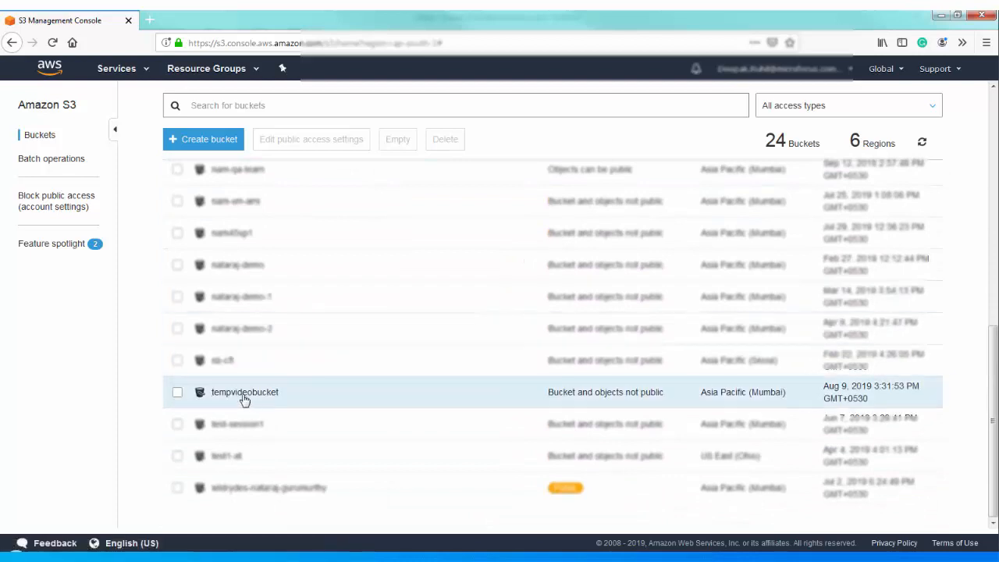
pyautogui.click(242, 395)
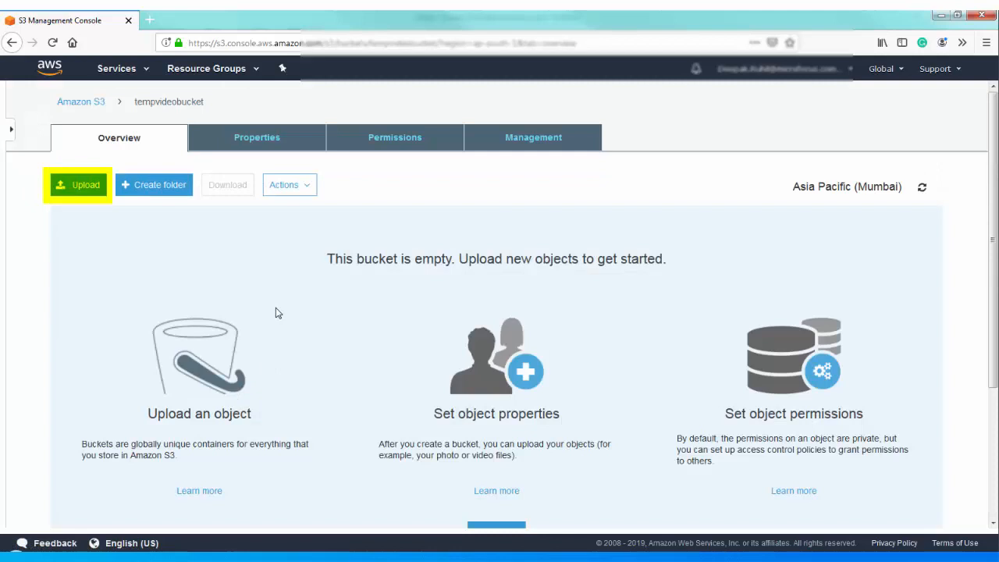
# - Start an upload to tempvideobucket and add the logs and source folders from Explorer
pyautogui.click(76, 192)
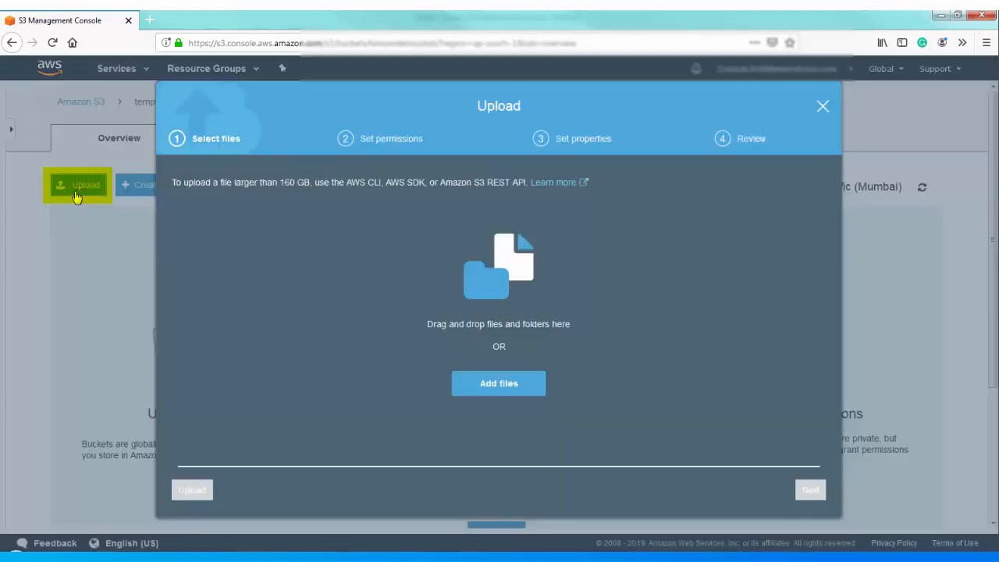
pyautogui.click(225, 556)
pyautogui.moveTo(243, 137); pyautogui.dragTo(601, 335)
# - Add both tar.gz packages from the Access Manager folder and upload all 34 files
pyautogui.moveTo(431, 56); pyautogui.dragTo(867, 190)
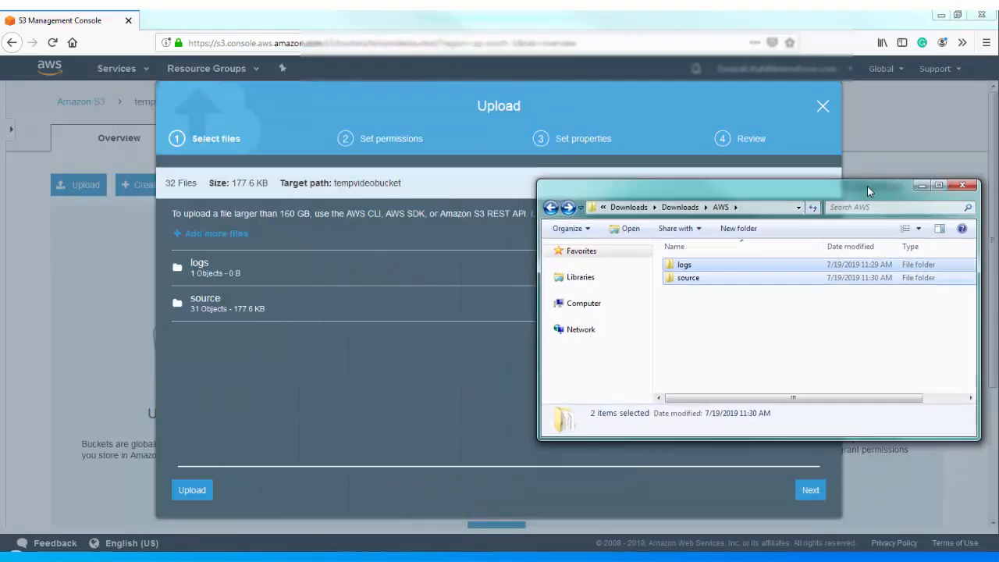
pyautogui.click(681, 208)
pyautogui.doubleClick(711, 247)
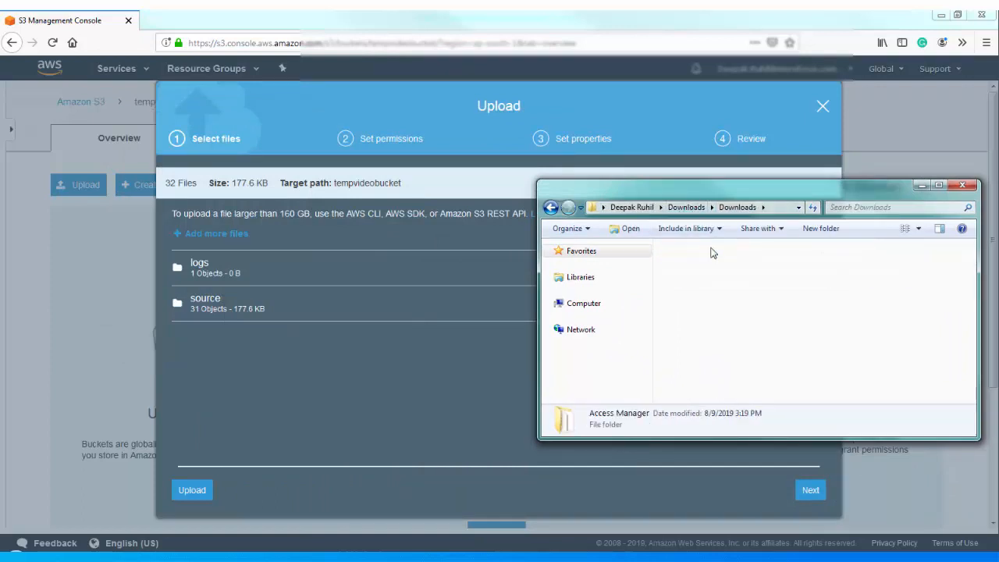
pyautogui.moveTo(819, 300); pyautogui.dragTo(316, 383)
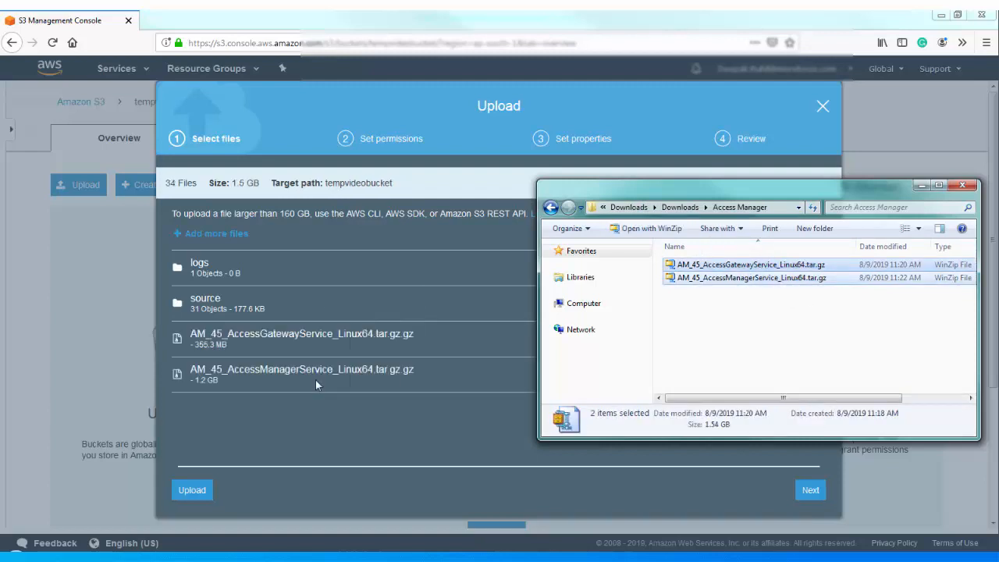
pyautogui.click(258, 433)
pyautogui.click(192, 490)
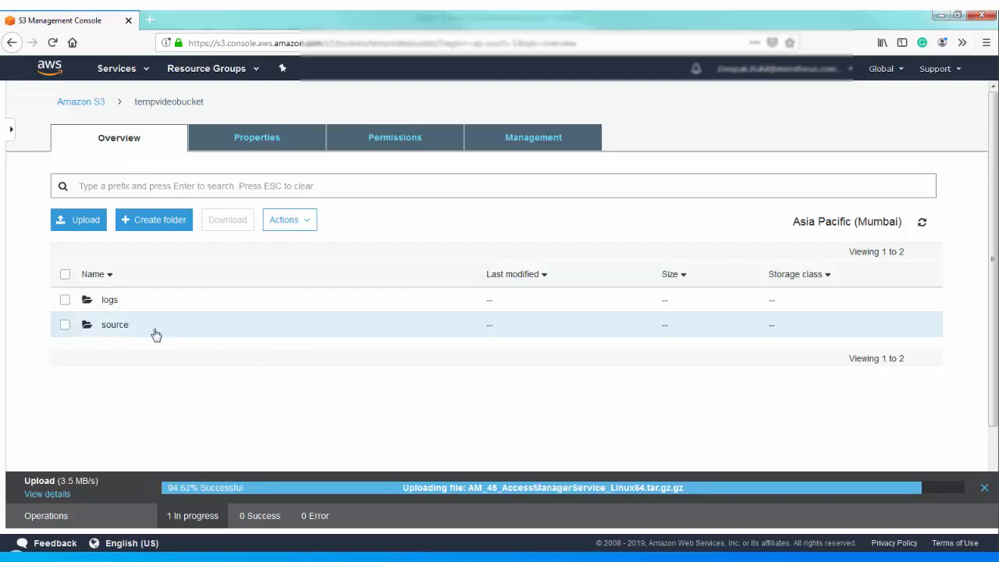
# - Open the source folder and scroll through nested-cft, scripts and the six scaling .yml templates
pyautogui.click(123, 332)
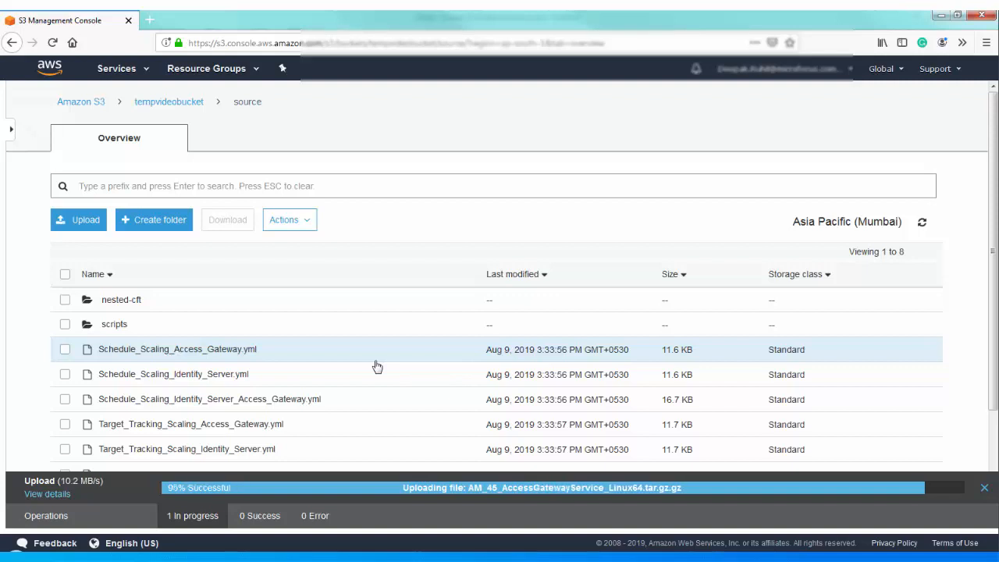
pyautogui.scroll(-2, 377, 365)
pyautogui.scroll(-1, 377, 366)
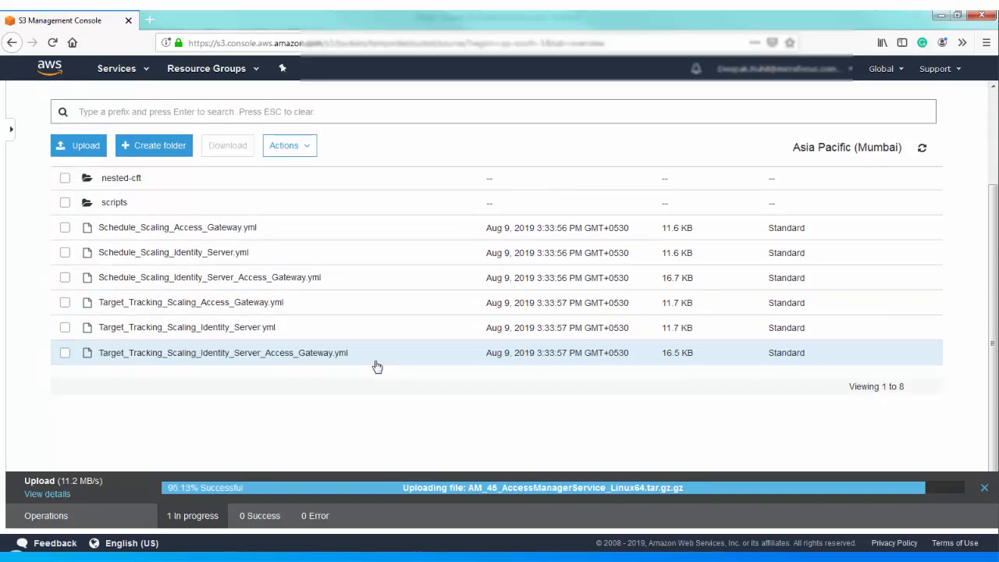
pyautogui.scroll(-1, 374, 366)
pyautogui.scroll(2, 374, 366)
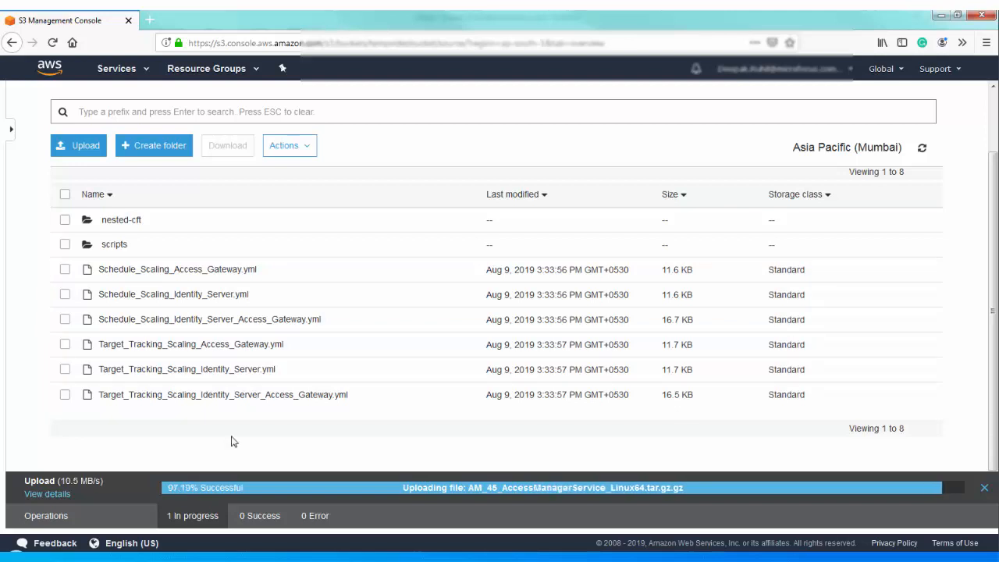
pyautogui.scroll(-1, 231, 442)
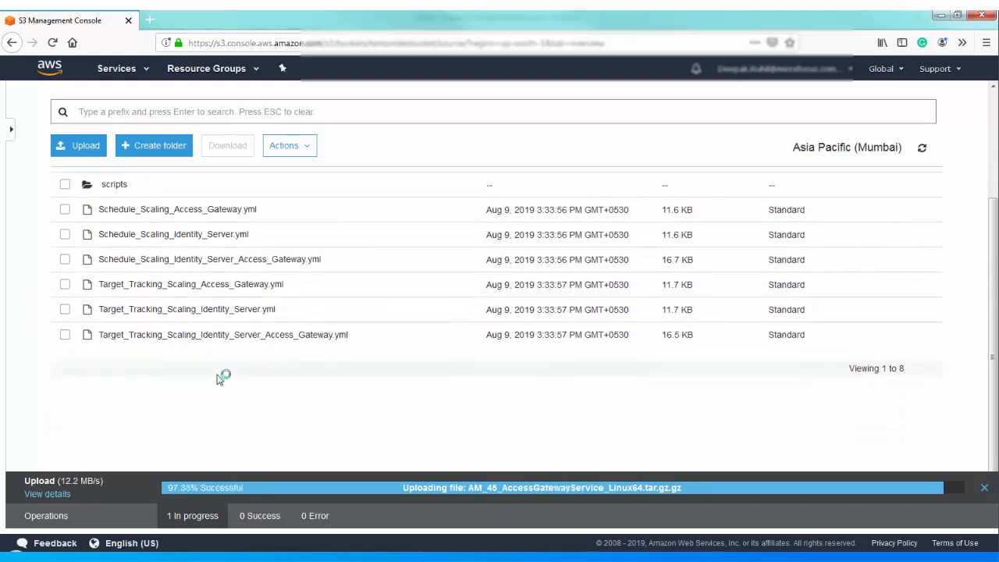
# - Copy the Object URL of Target_Tracking_Scaling_Identity_Server_Access_Gateway.yml and bring up the Services list
pyautogui.click(197, 334)
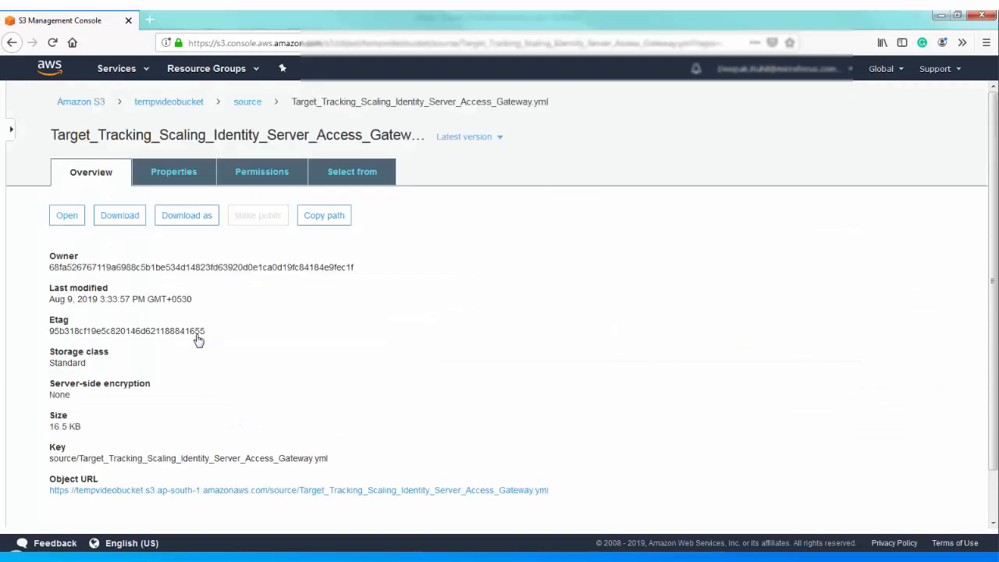
pyautogui.scroll(-1, 308, 336)
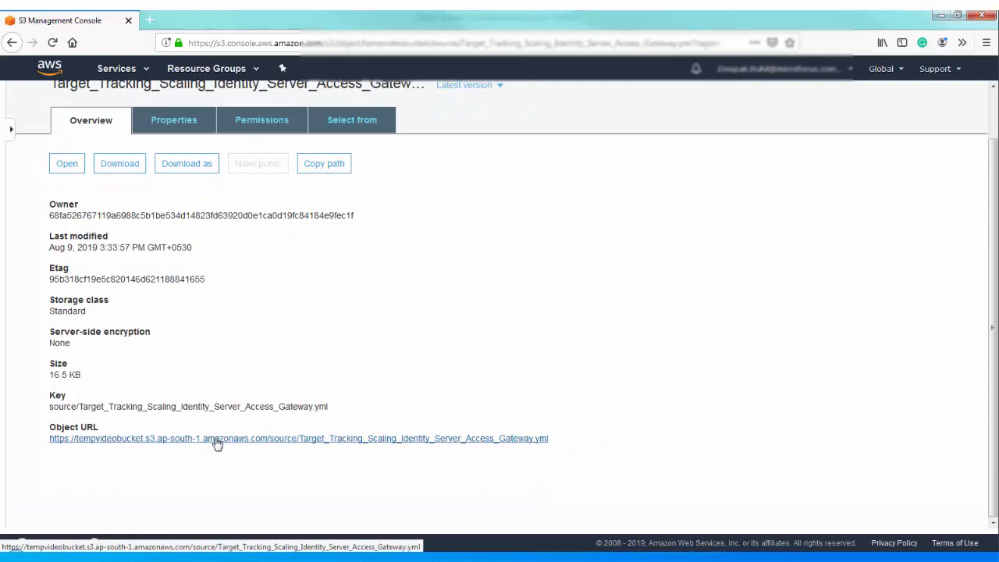
pyautogui.scroll(1, 216, 444)
pyautogui.tripleClick(78, 495)
pyautogui.rightClick(78, 496)
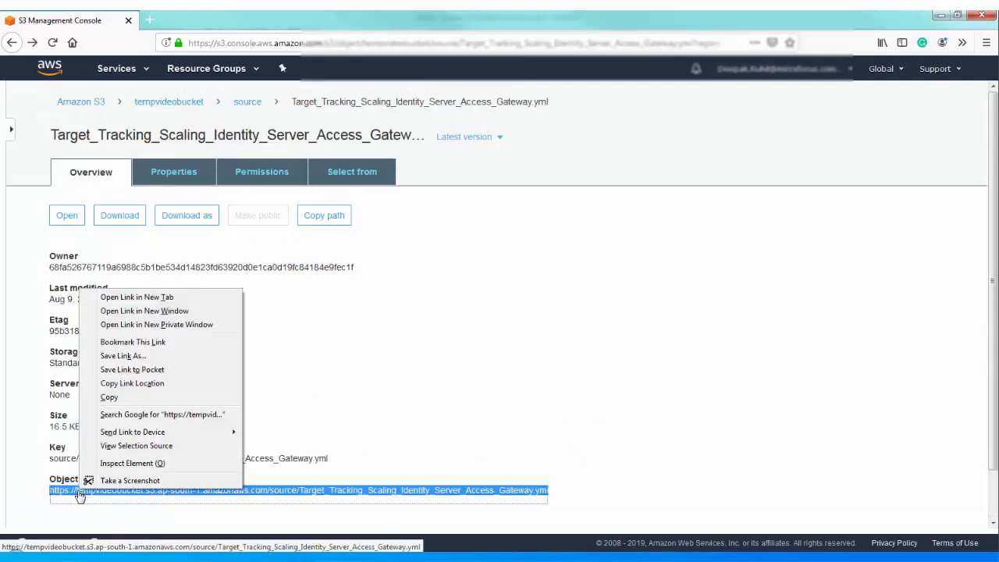
pyautogui.click(115, 398)
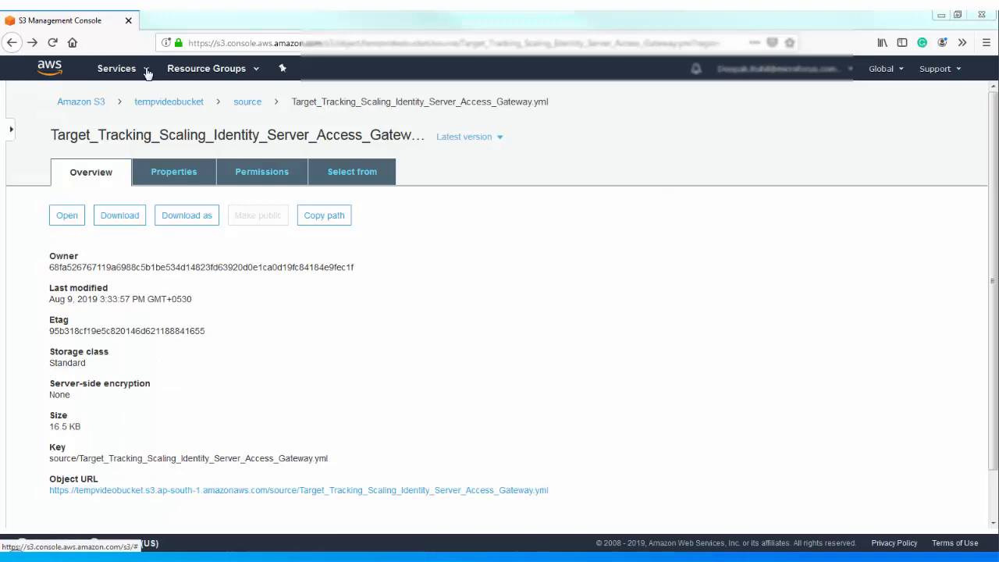
pyautogui.click(147, 72)
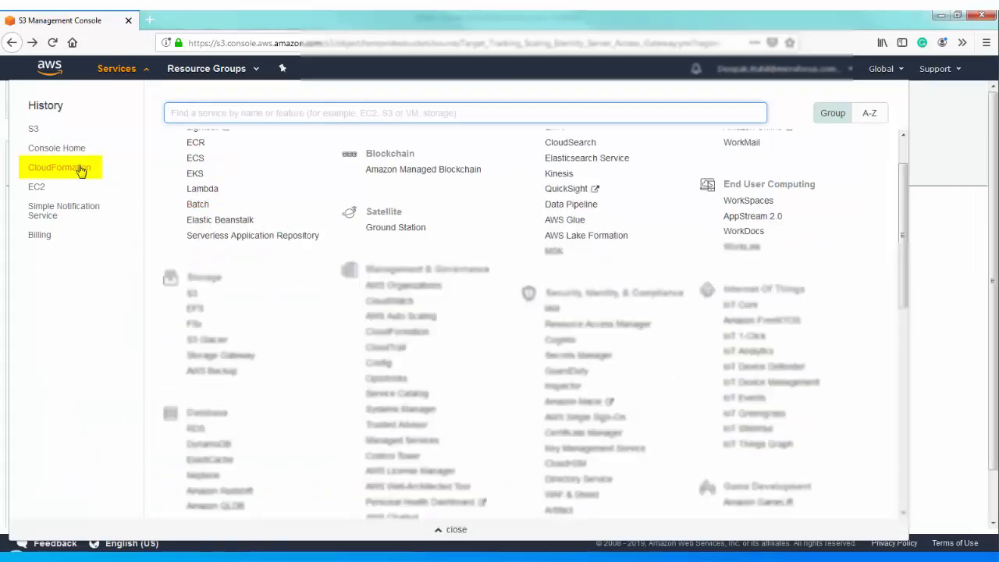
# - In CloudFormation, create a new stack from the pasted S3 template URL
pyautogui.click(79, 169)
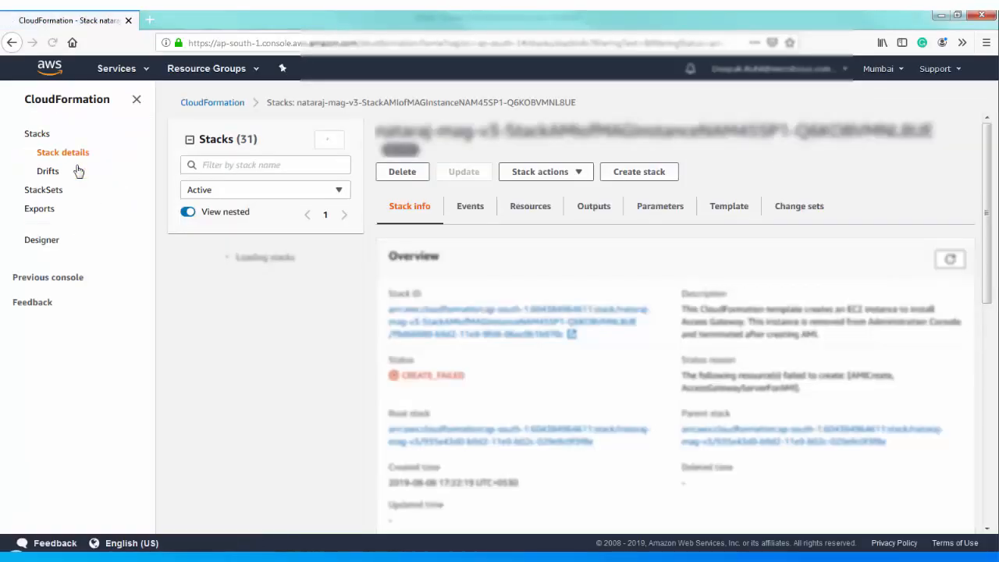
pyautogui.click(639, 171)
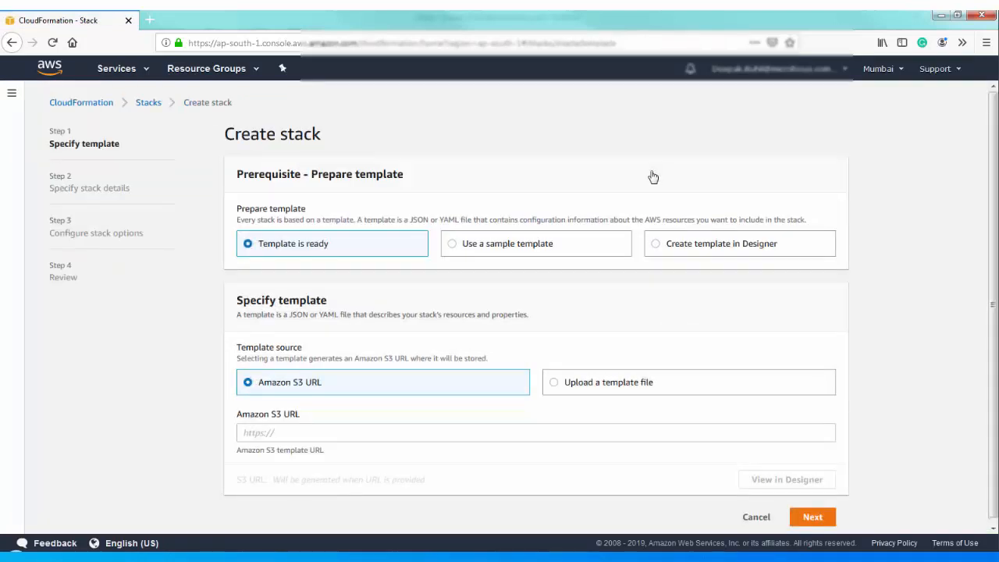
pyautogui.click(326, 432)
pyautogui.rightClick(326, 433)
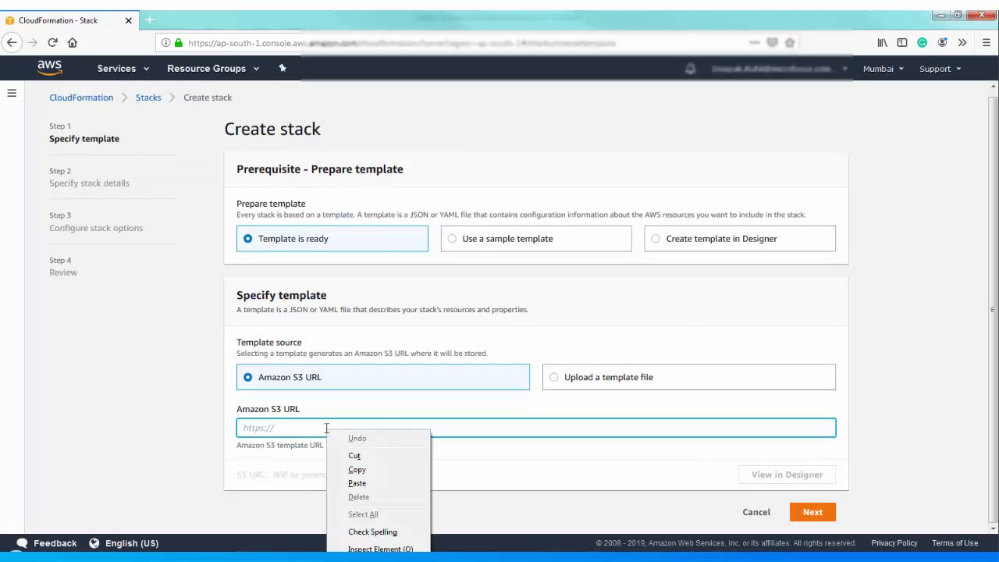
pyautogui.click(357, 483)
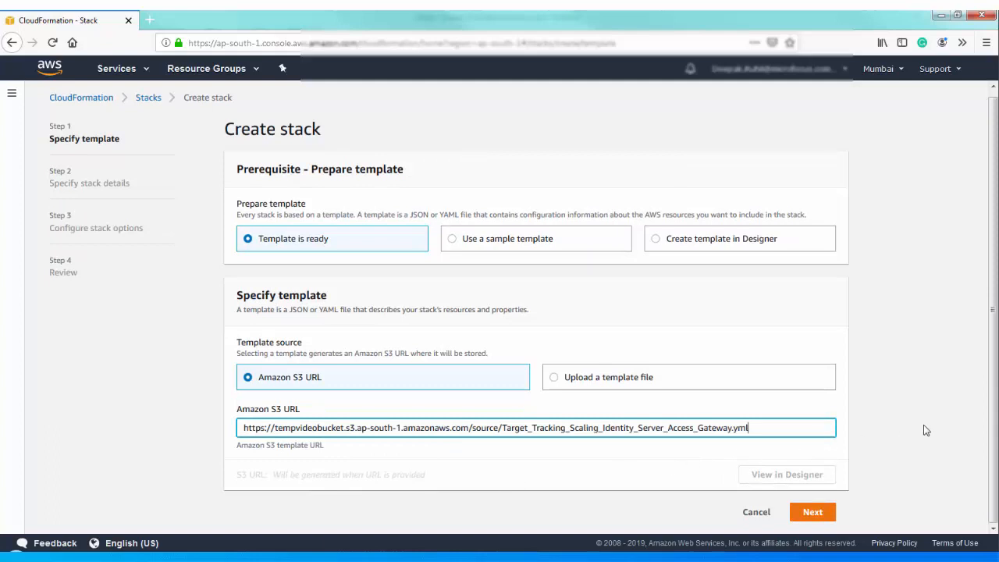
pyautogui.click(812, 512)
# - Name the stack AMTest, fill the admin password, and set console IP 10.0.1.5
pyautogui.write('A')
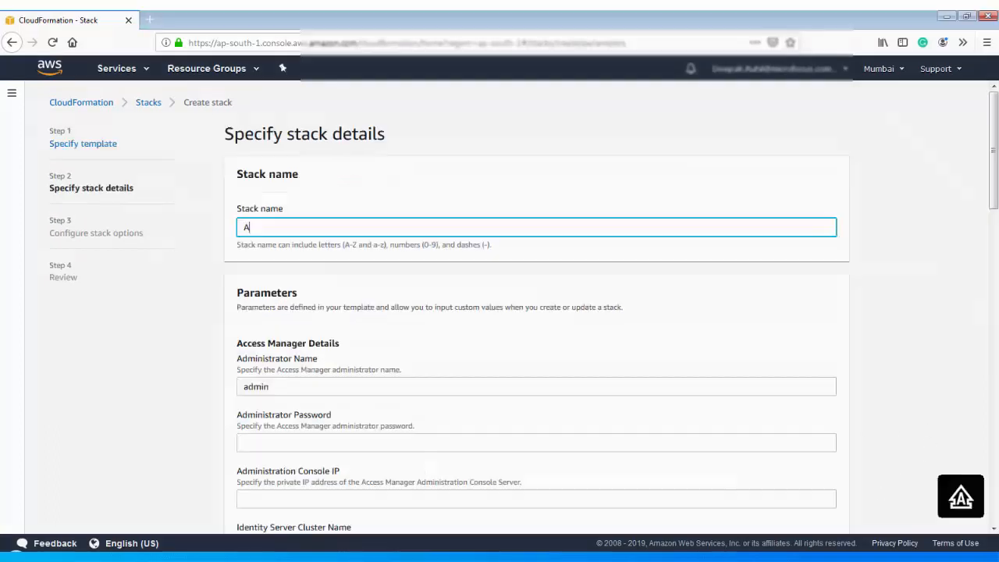
pyautogui.write('MTest')
pyautogui.scroll(-1, 536, 376)
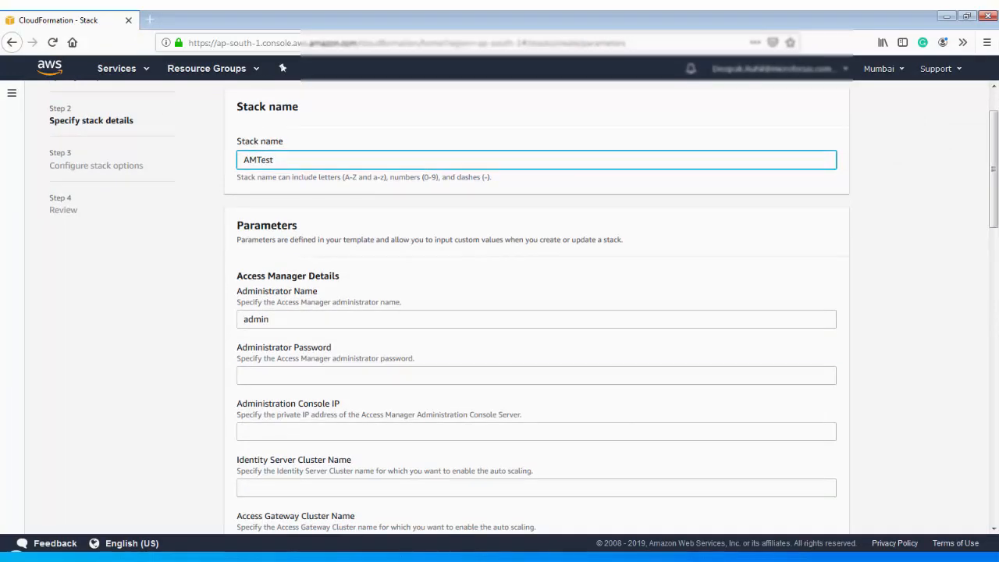
pyautogui.click(536, 375)
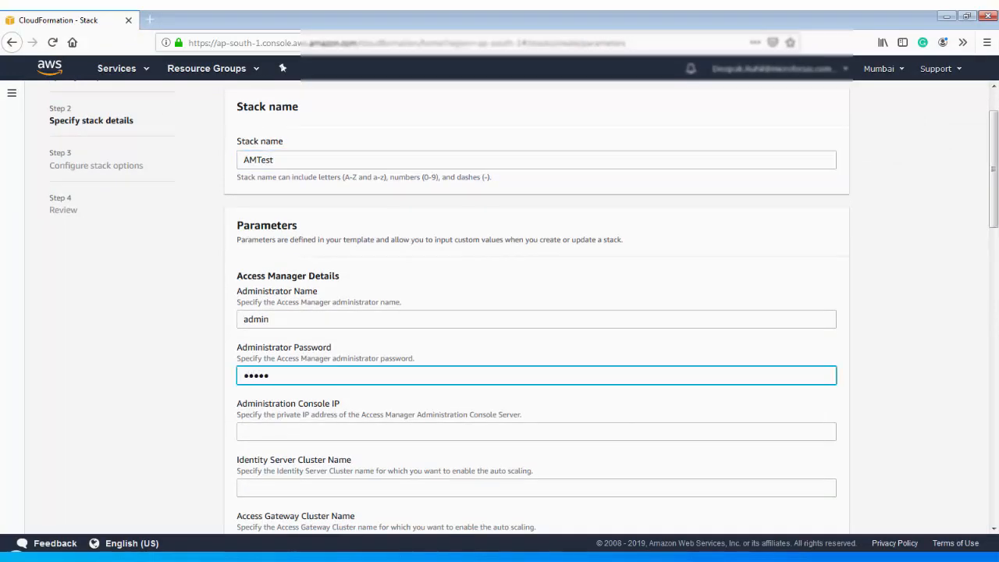
pyautogui.scroll(-2, 524, 306)
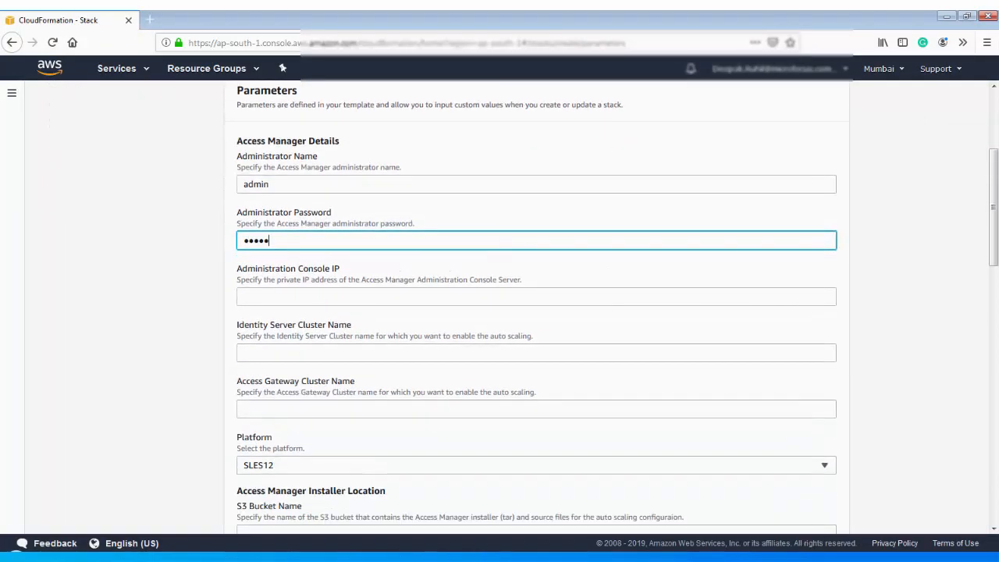
pyautogui.click(536, 296)
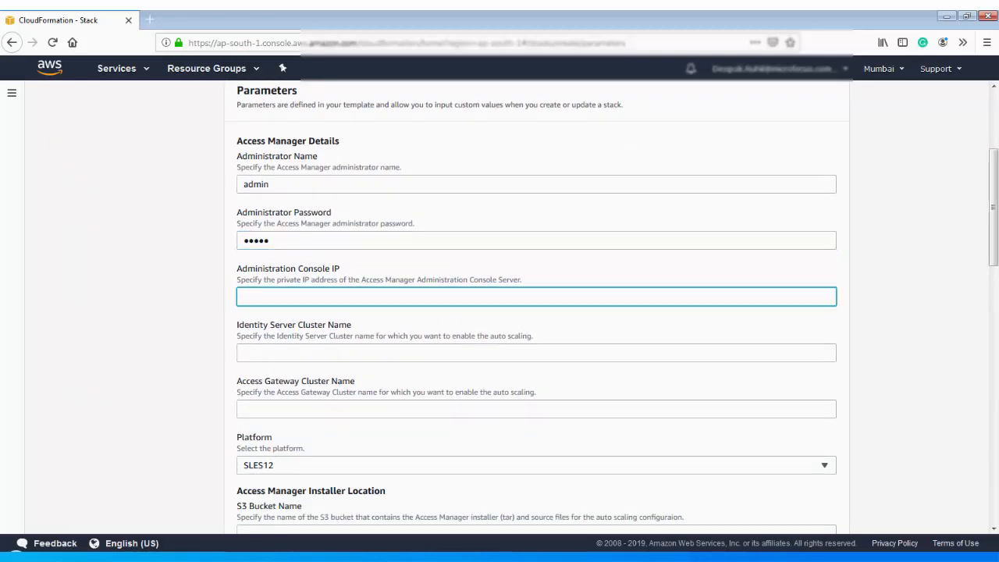
pyautogui.press('Down')
# - Set Identity Server cluster name idpcluster1 and Access Gateway cluster name automationlag
pyautogui.press('Down')
pyautogui.press('Return')
pyautogui.scroll(-1, 536, 312)
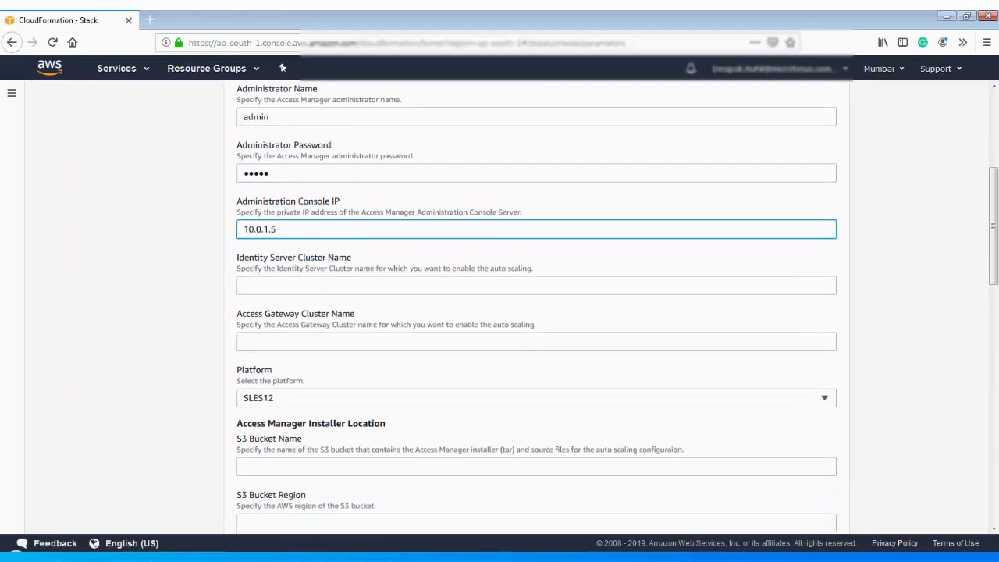
pyautogui.click(536, 286)
pyautogui.press('Down')
pyautogui.press('Down')
pyautogui.press('Return')
pyautogui.scroll(-2, 536, 312)
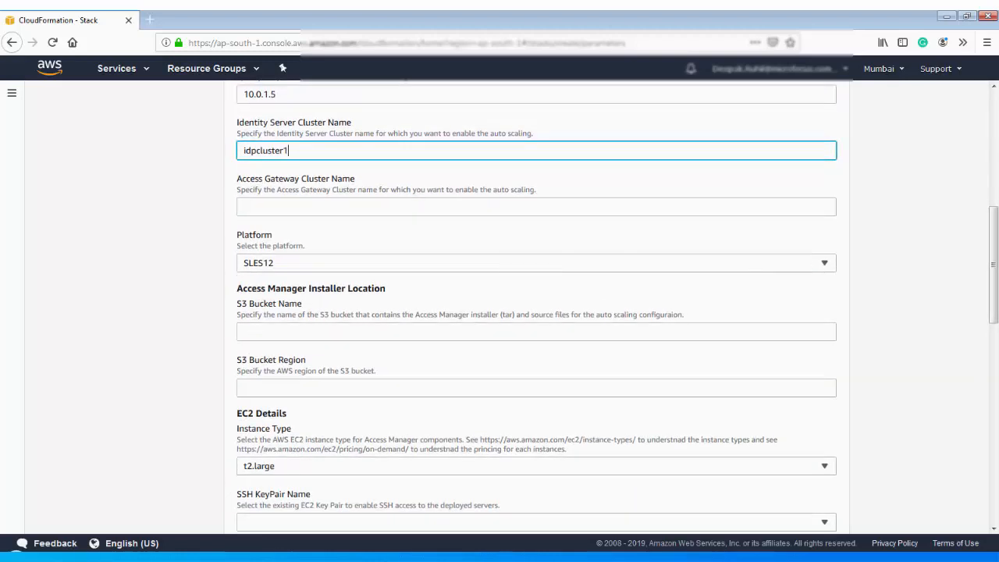
pyautogui.press('Tab')
pyautogui.press('Down')
pyautogui.press('Down')
pyautogui.press('Return')
pyautogui.press('Tab')
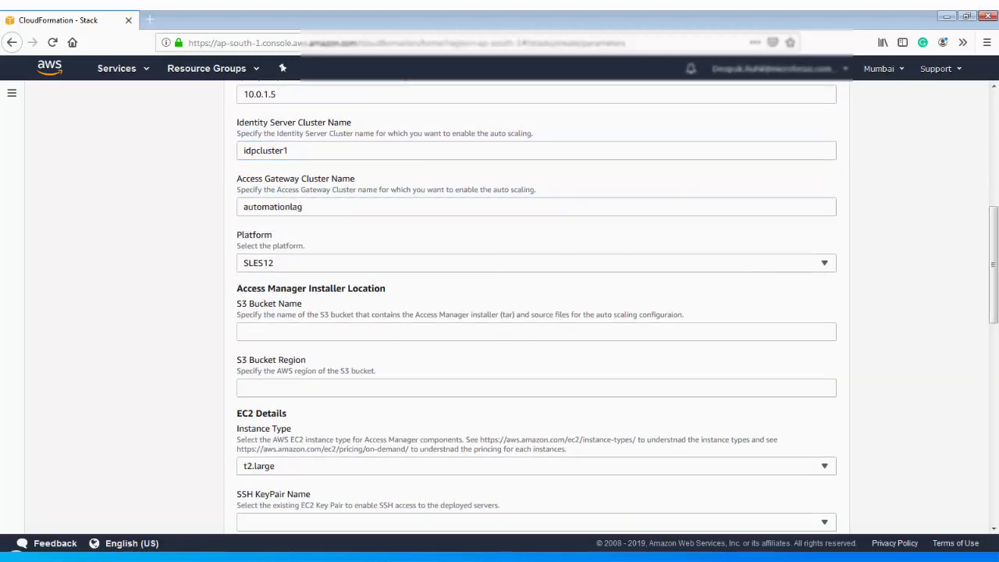
pyautogui.scroll(-1, 536, 313)
# - Enter installer bucket testvideobucket with bucket region ap-south-1
pyautogui.click(536, 264)
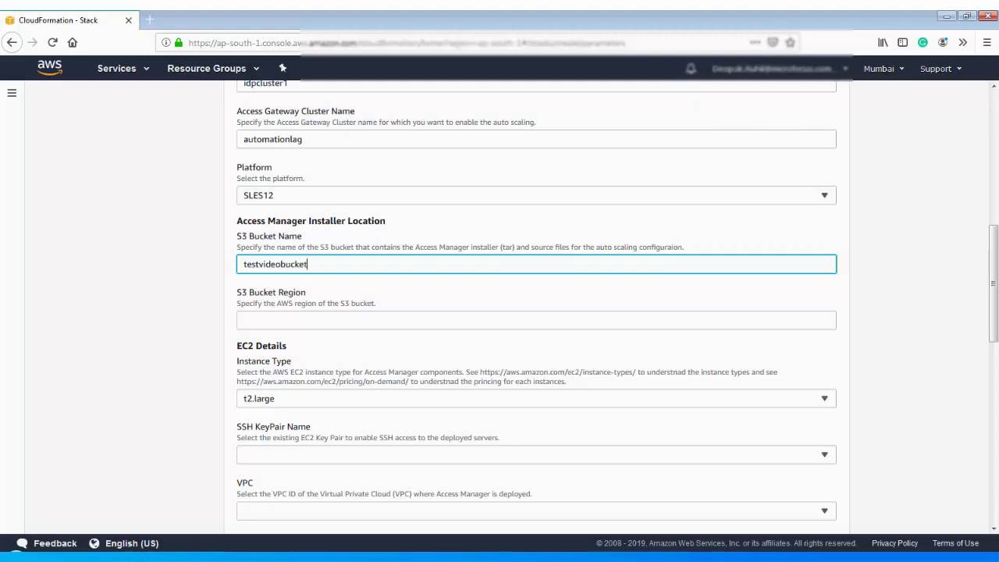
pyautogui.scroll(-1, 536, 312)
pyautogui.press('Tab')
pyautogui.press('Down')
pyautogui.press('Return')
pyautogui.scroll(-1, 536, 312)
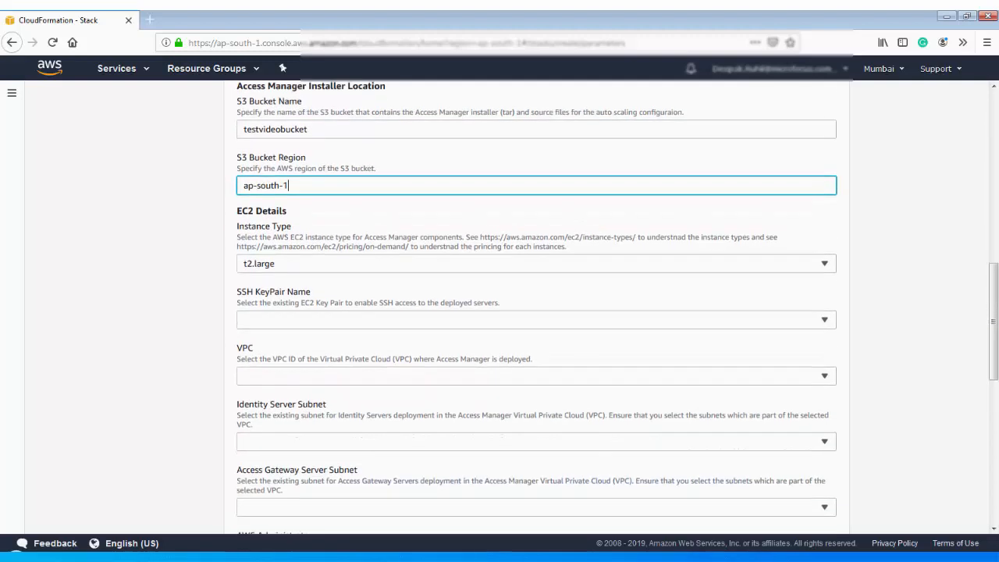
pyautogui.scroll(-2, 536, 312)
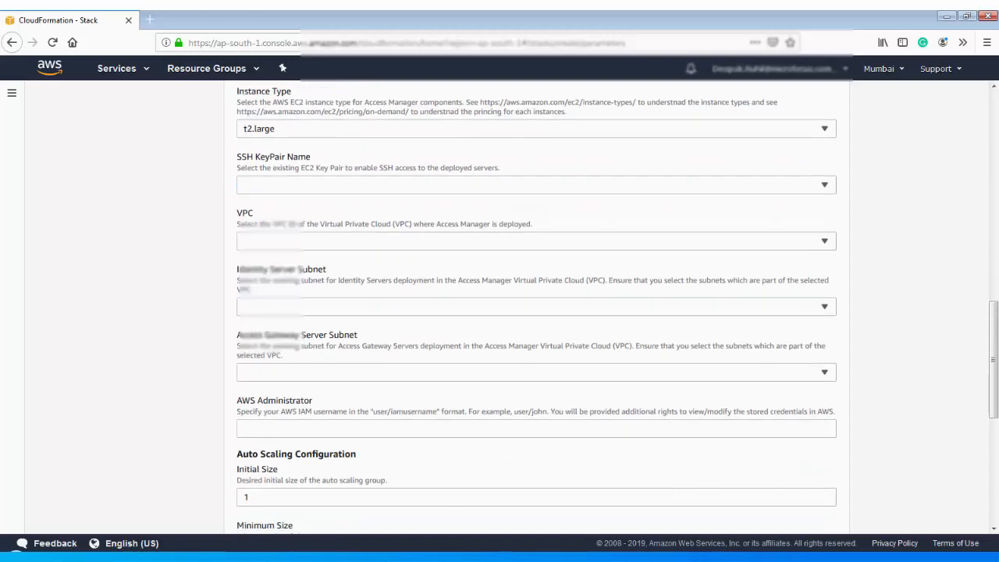
# - Choose the namtest SSH key pair and the AutoScale VPC
pyautogui.click(536, 185)
pyautogui.click(536, 278)
pyautogui.click(536, 241)
pyautogui.press('Down')
pyautogui.press('Down')
pyautogui.press('Return')
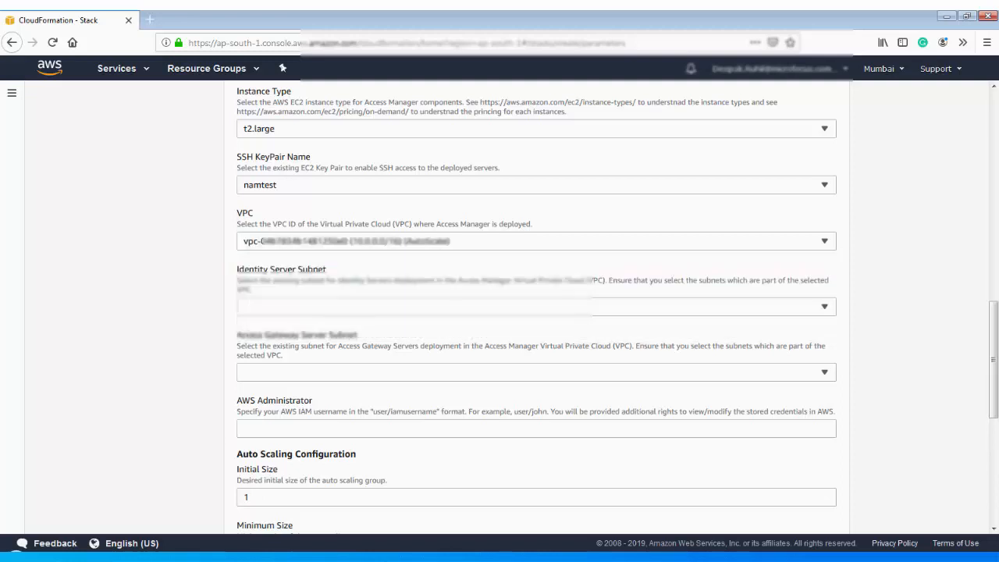
# - Choose the IDP Subnet for the Identity Server and a subnet for the Access Gateway servers
pyautogui.click(536, 307)
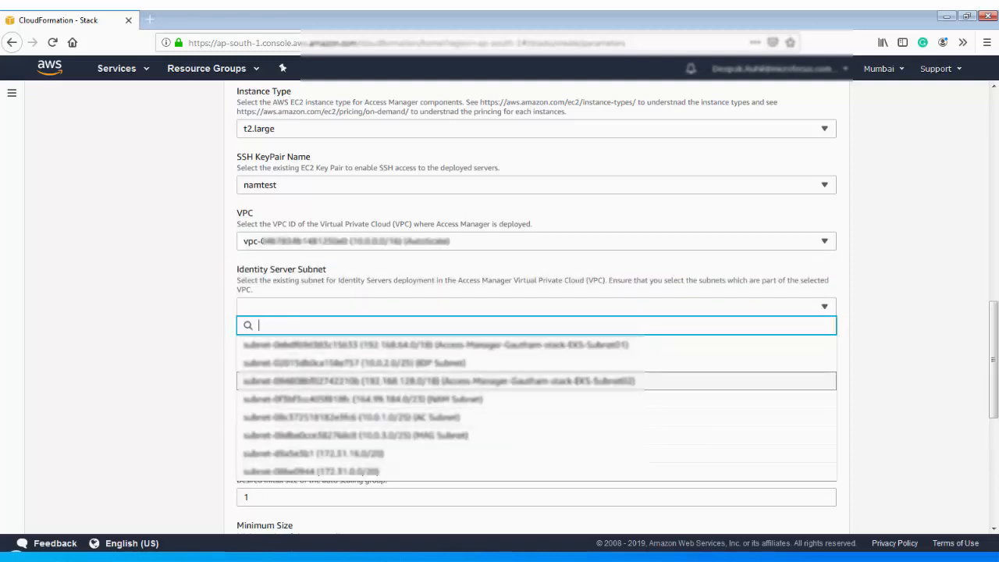
pyautogui.click(536, 363)
pyautogui.click(536, 372)
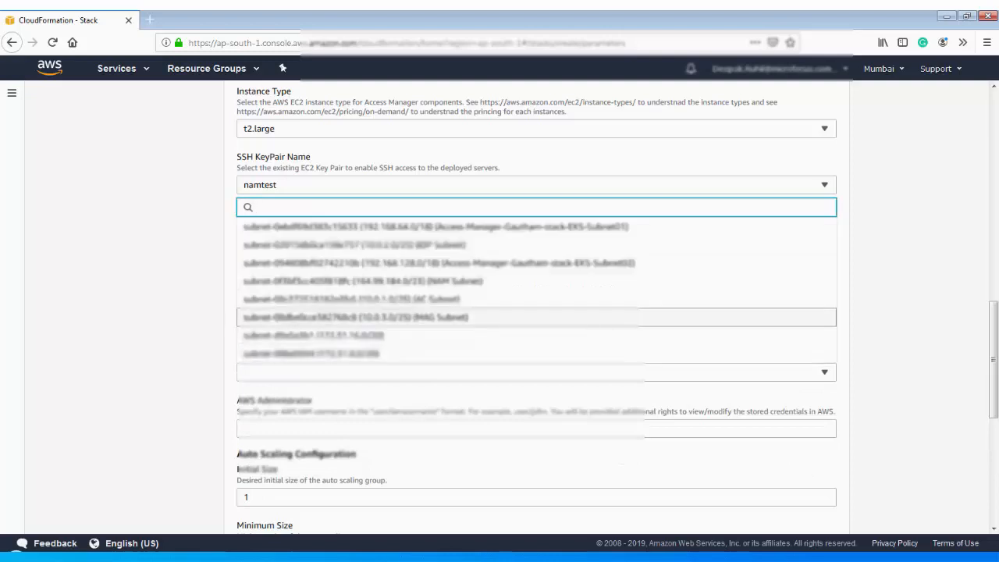
pyautogui.click(351, 317)
pyautogui.click(536, 427)
# - Enter the IAM administrator user, then set initial size 4, minimum 2 and maximum 6
pyautogui.scroll(-3, 536, 312)
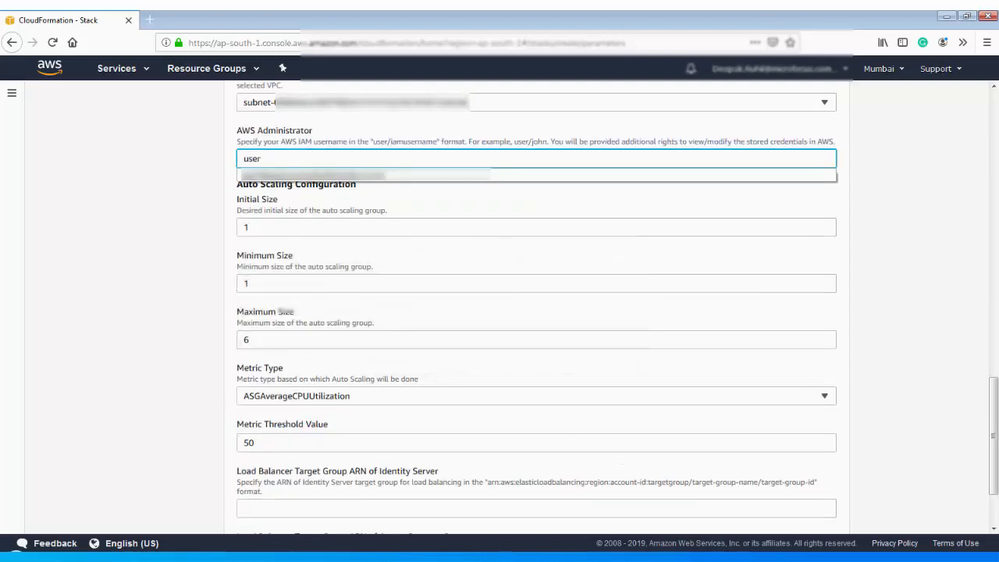
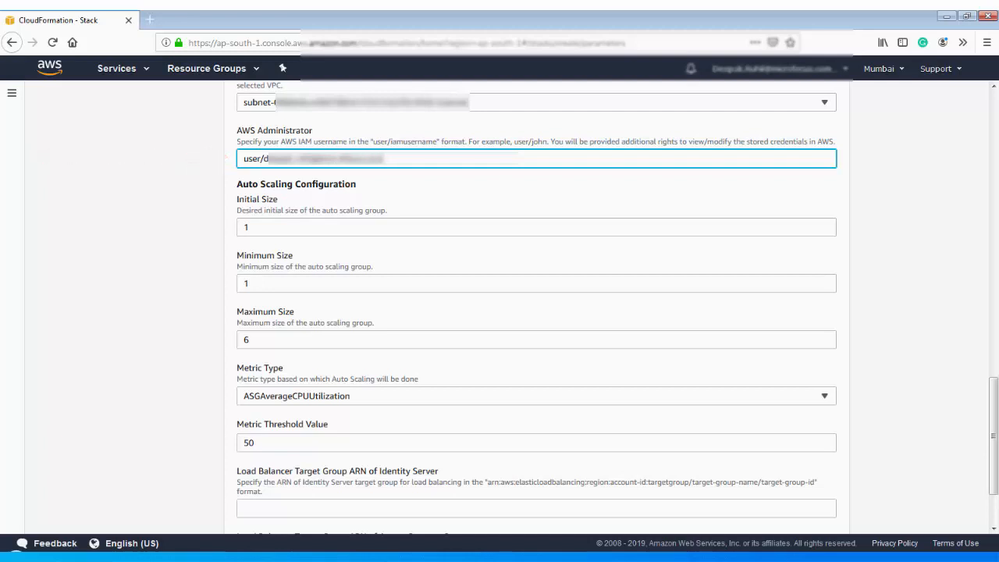
pyautogui.click(248, 227)
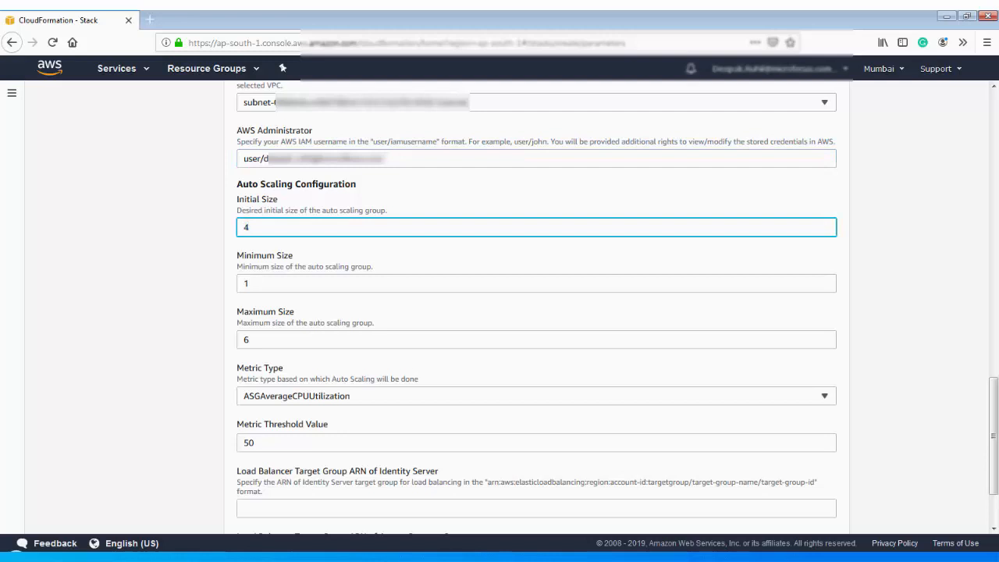
pyautogui.press('Tab')
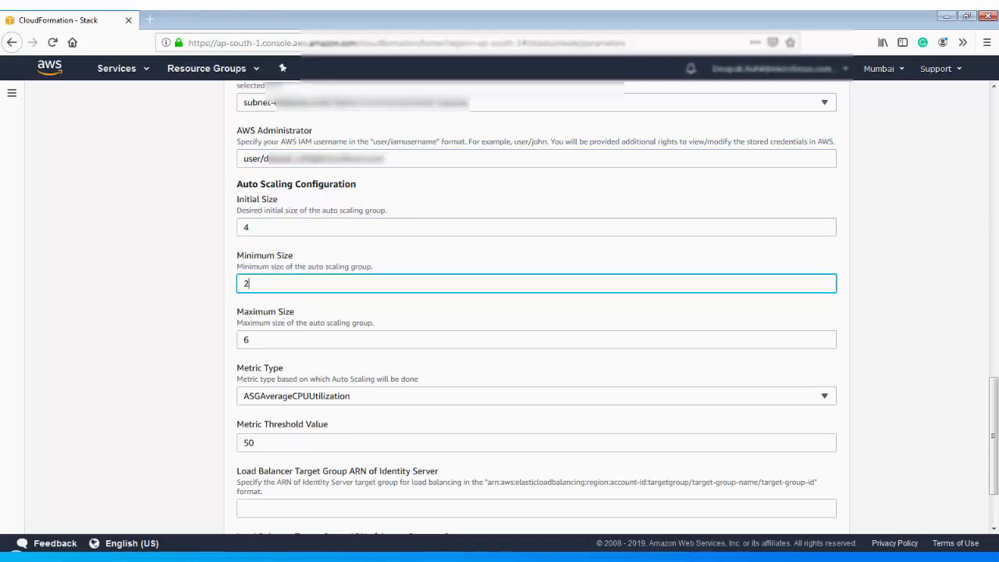
pyautogui.click(248, 340)
pyautogui.scroll(-3, 535, 312)
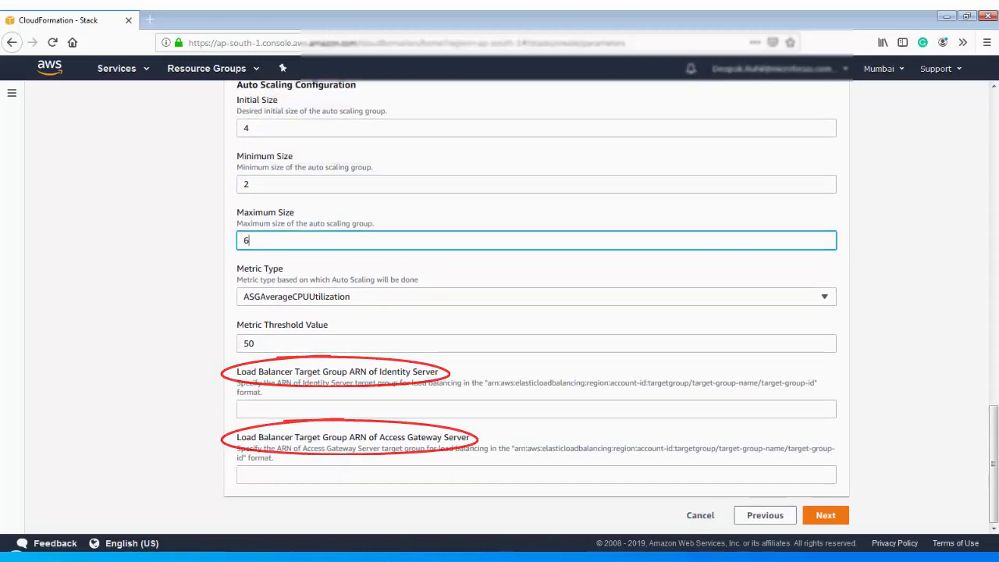
# - In a new EC2 tab, copy the idp-autoscale-healthcheck target group ARN, then return to CloudFormation
pyautogui.click(825, 515)
pyautogui.click(123, 68)
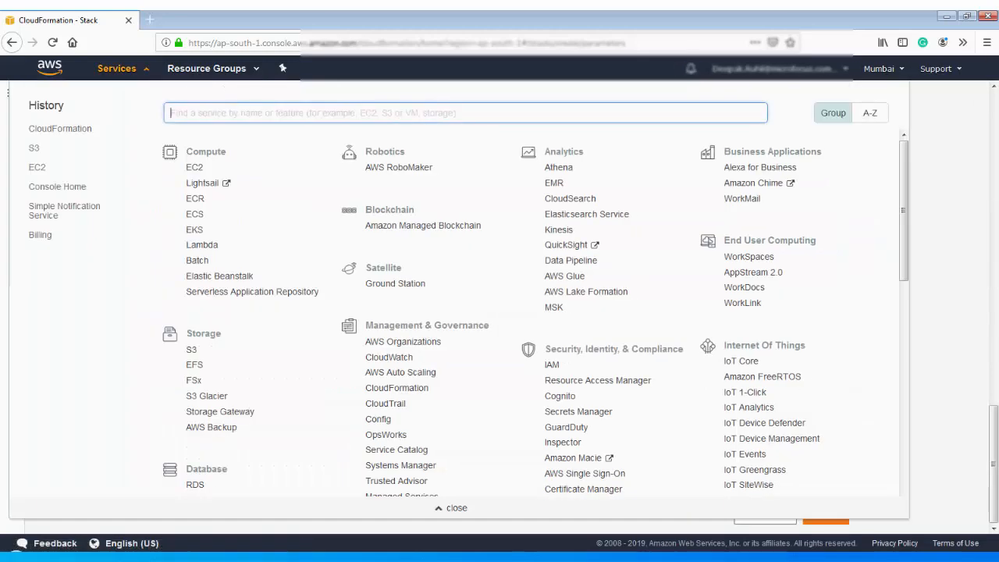
pyautogui.middleClick(37, 167)
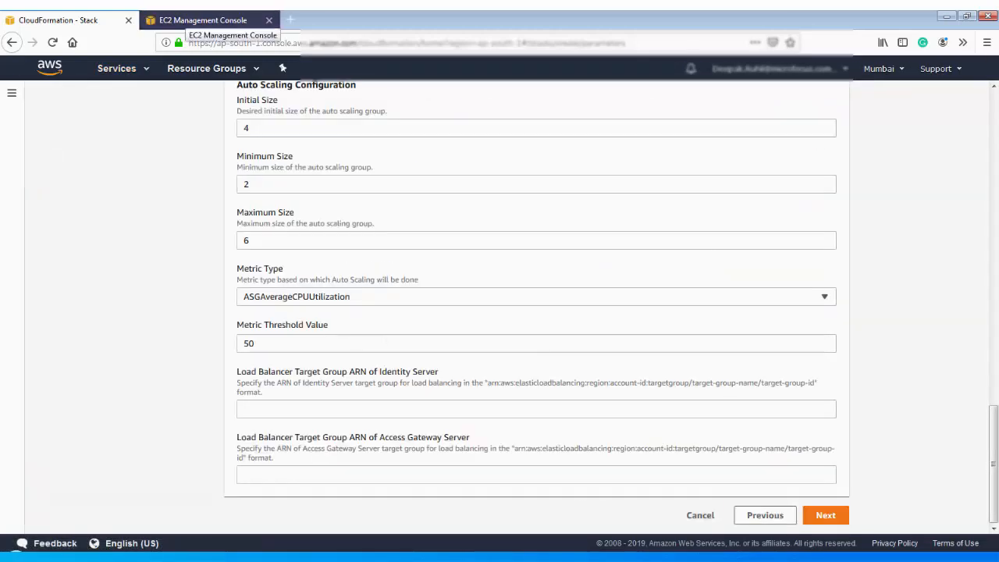
pyautogui.click(189, 21)
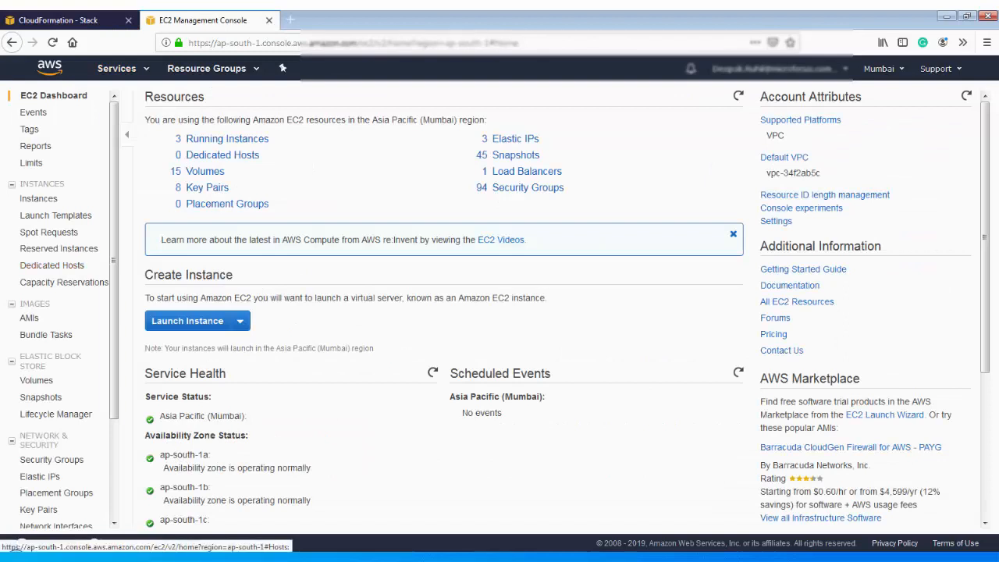
pyautogui.scroll(-3, 47, 265)
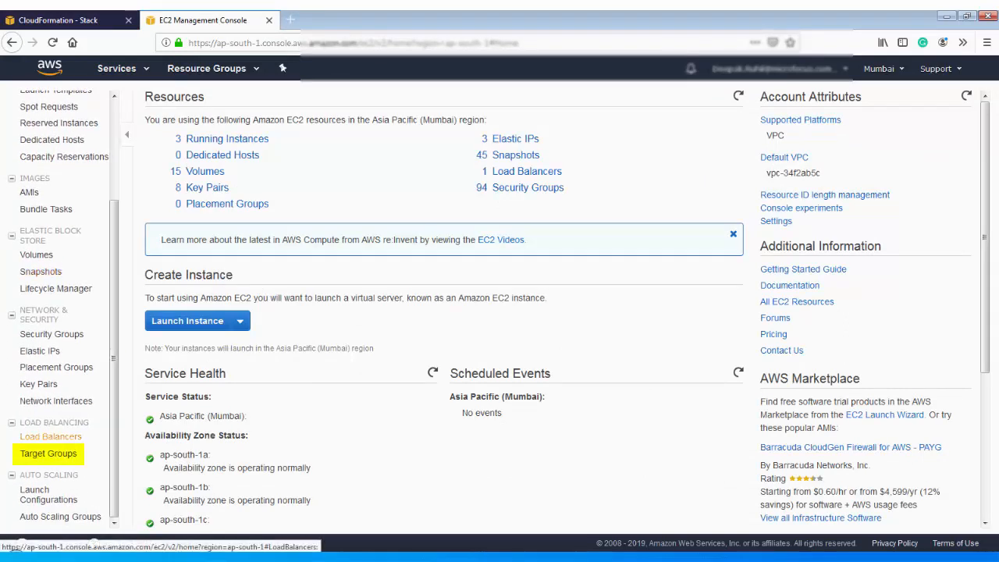
pyautogui.click(48, 453)
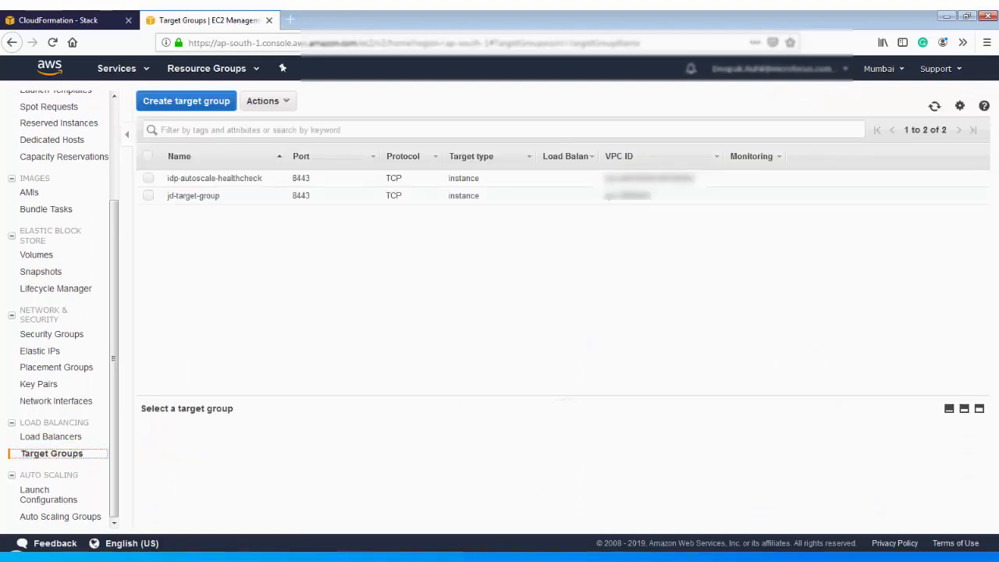
pyautogui.click(148, 178)
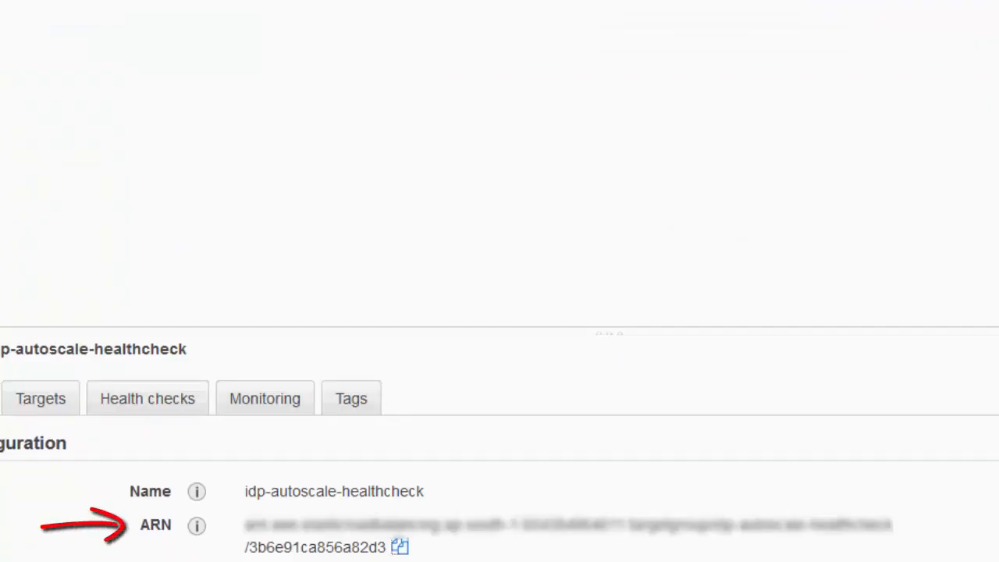
pyautogui.click(400, 546)
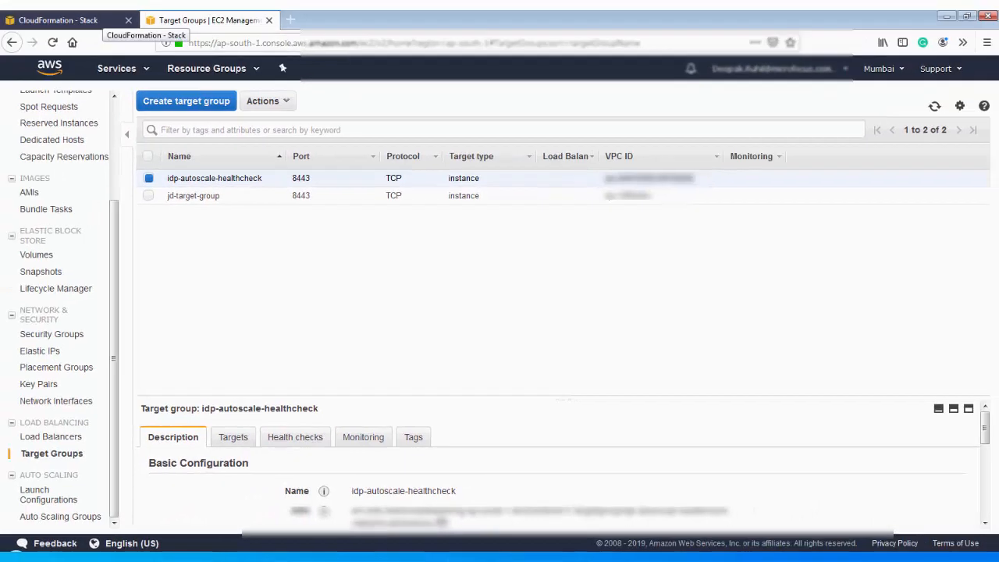
pyautogui.click(103, 20)
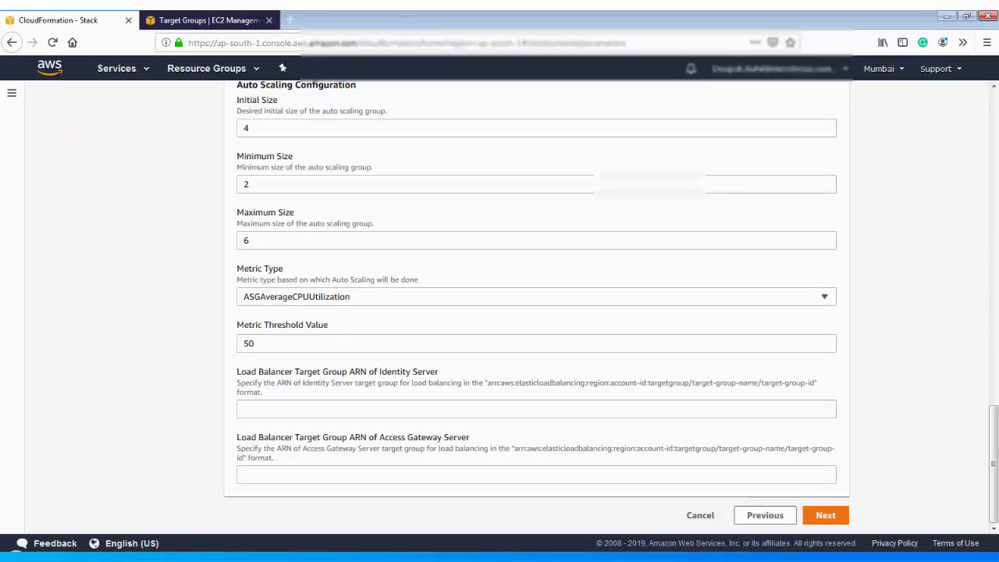
# - Paste the idp-autoscale-healthcheck ARN into the Identity Server and Access Gateway target group fields, then continue
pyautogui.click(536, 409)
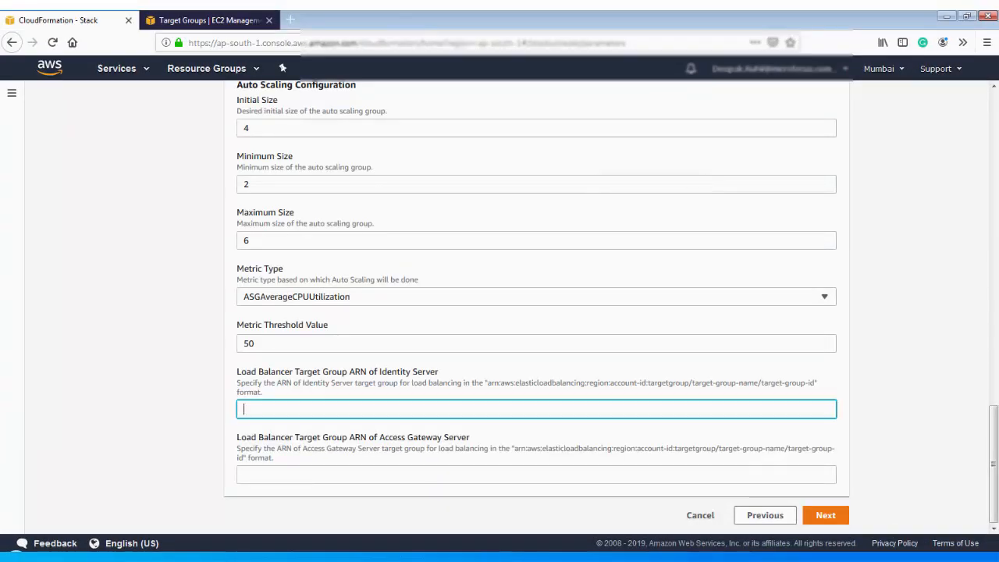
pyautogui.hotkey('ctrl', 'v')
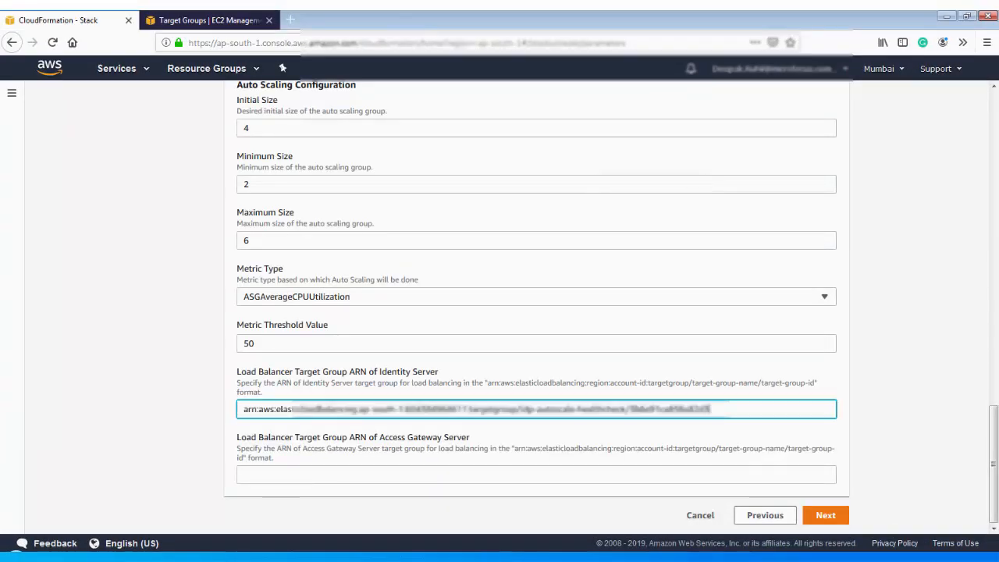
pyautogui.click(536, 474)
pyautogui.hotkey('ctrl', 'v')
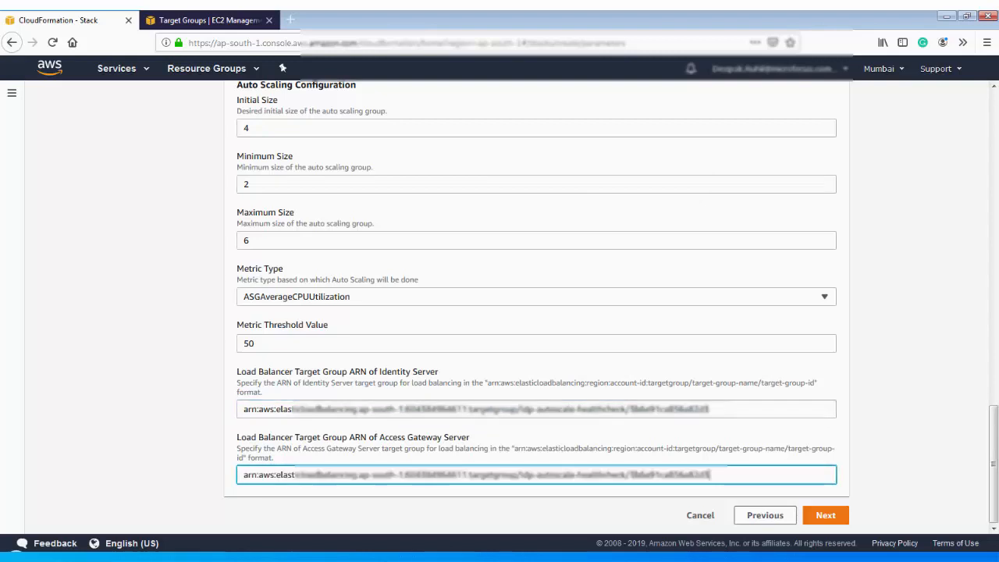
pyautogui.click(825, 514)
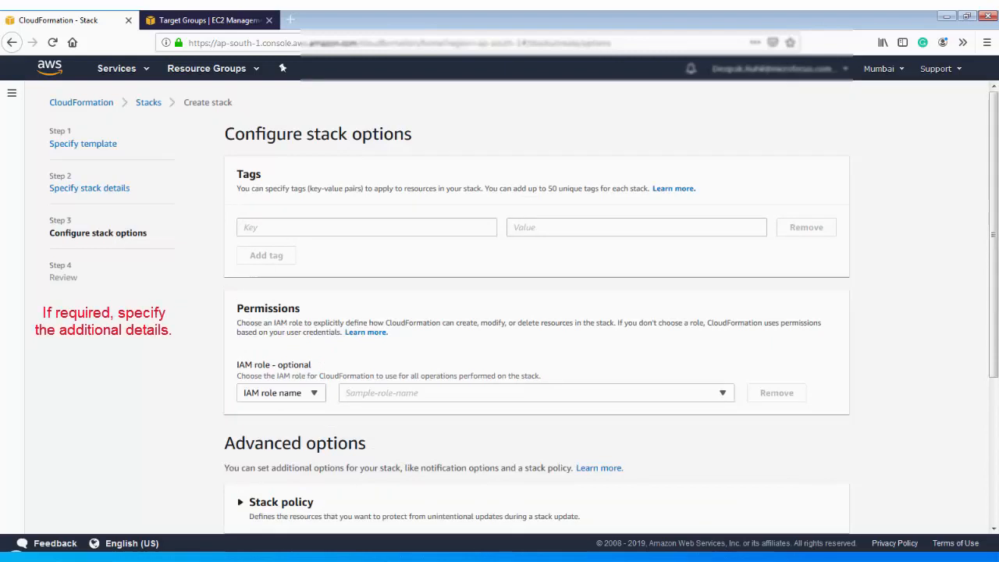
# - Check the Stack policy and Rollback configuration sections, leaving both at their defaults
pyautogui.scroll(-1, 500, 312)
pyautogui.scroll(-3, 499, 312)
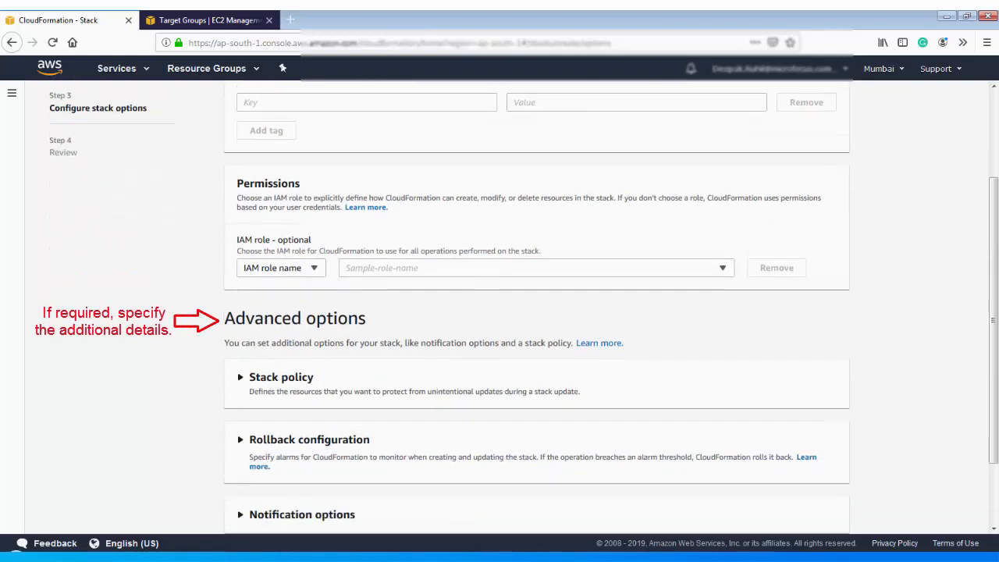
pyautogui.click(240, 291)
pyautogui.click(240, 290)
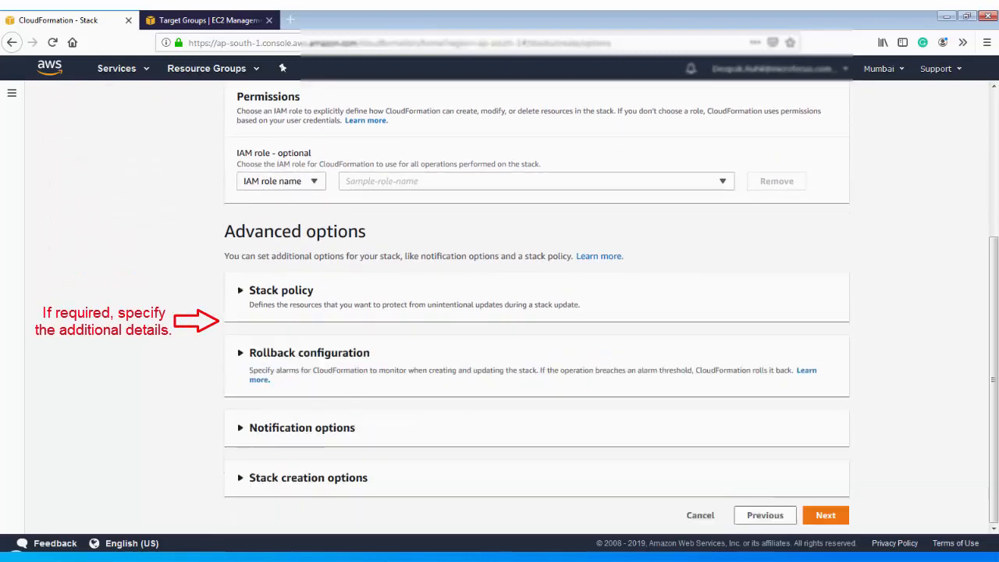
pyautogui.click(241, 352)
pyautogui.click(240, 353)
# - Check the Notification and Stack creation options unchanged, then continue to the AMTest review page
pyautogui.click(241, 427)
pyautogui.scroll(-2, 499, 312)
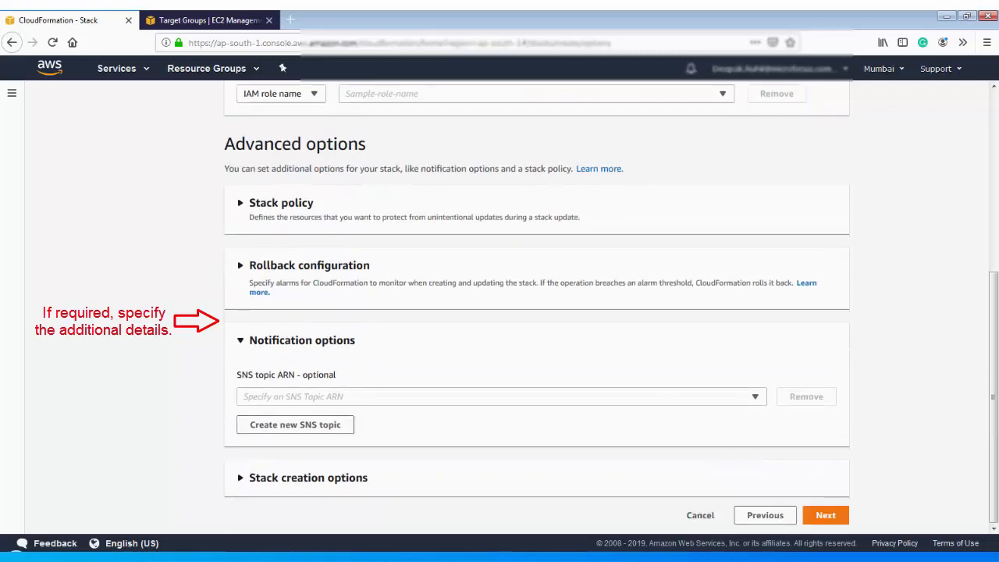
pyautogui.click(240, 340)
pyautogui.click(241, 478)
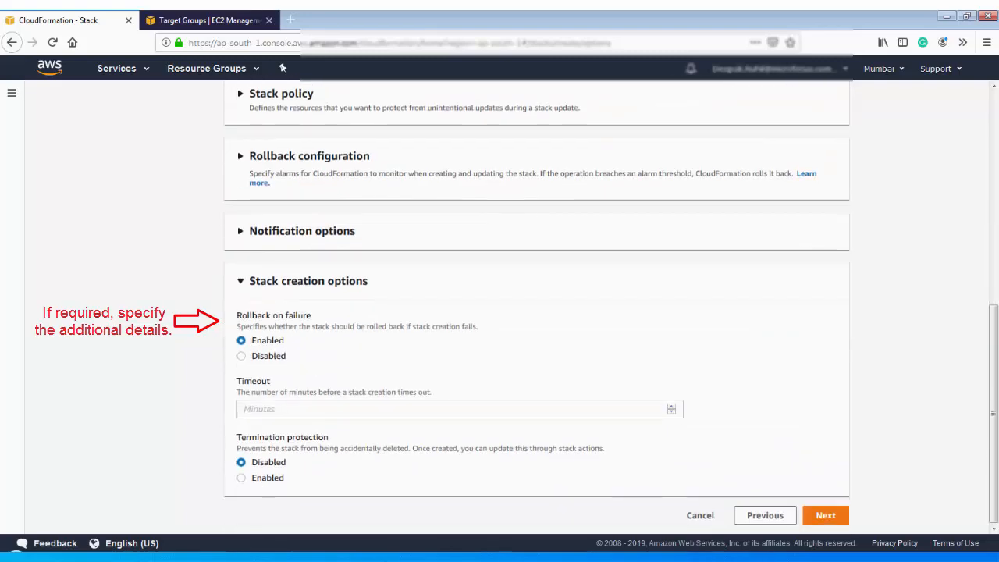
pyautogui.click(241, 281)
pyautogui.click(825, 515)
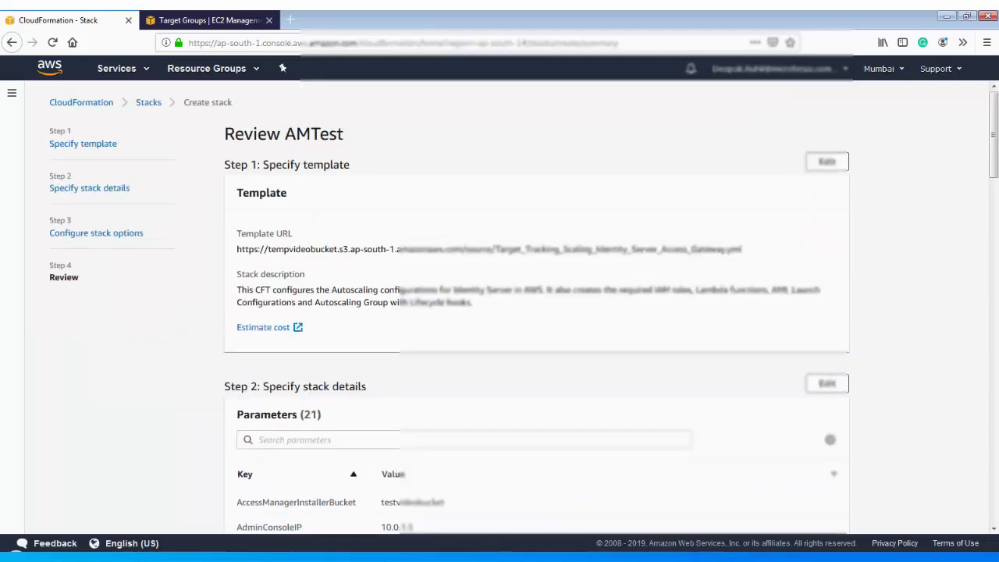
# - Review AMTest's settings, acknowledge IAM resources with custom names, and create the stack
pyautogui.scroll(-5, 499, 312)
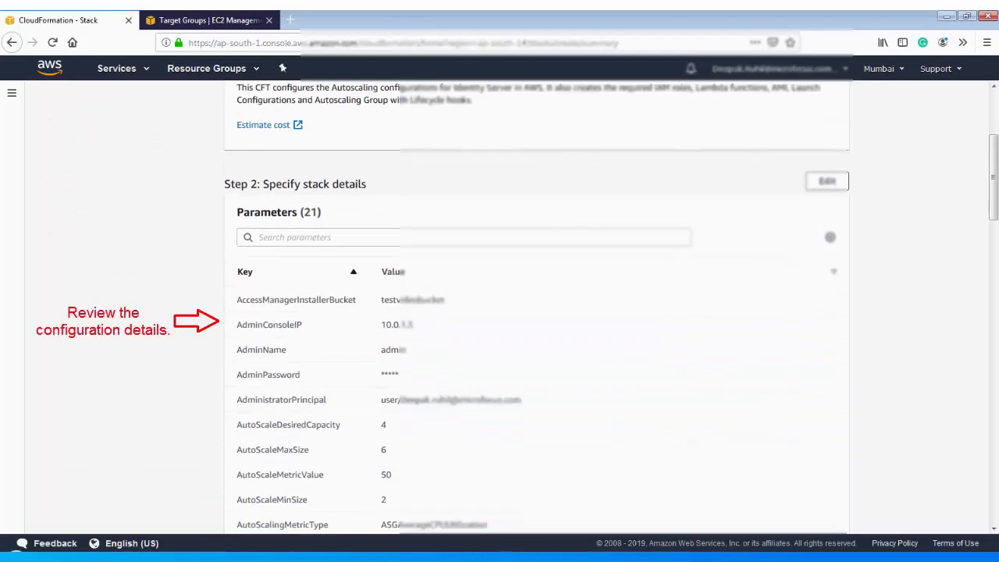
pyautogui.scroll(-8, 499, 312)
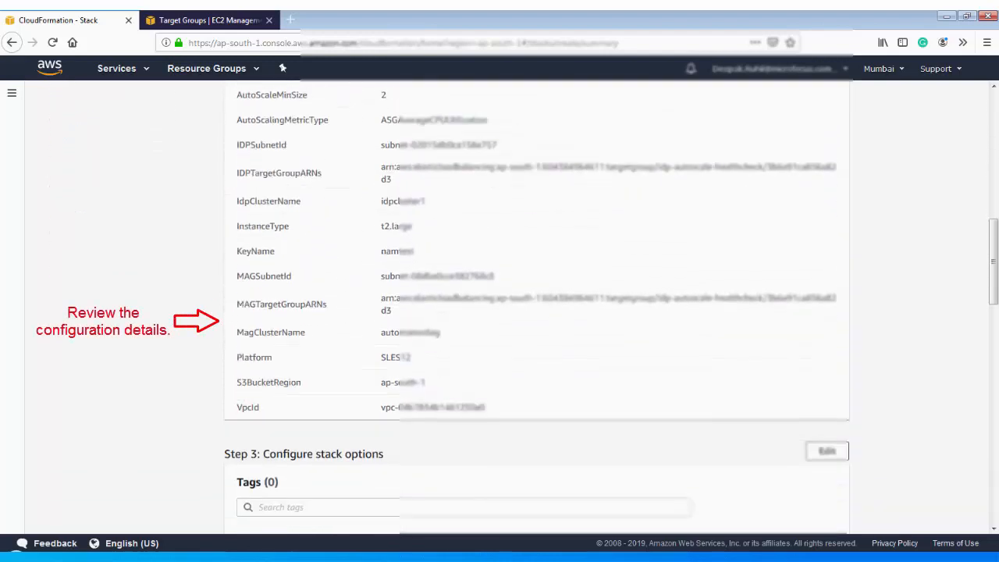
pyautogui.scroll(-10, 499, 312)
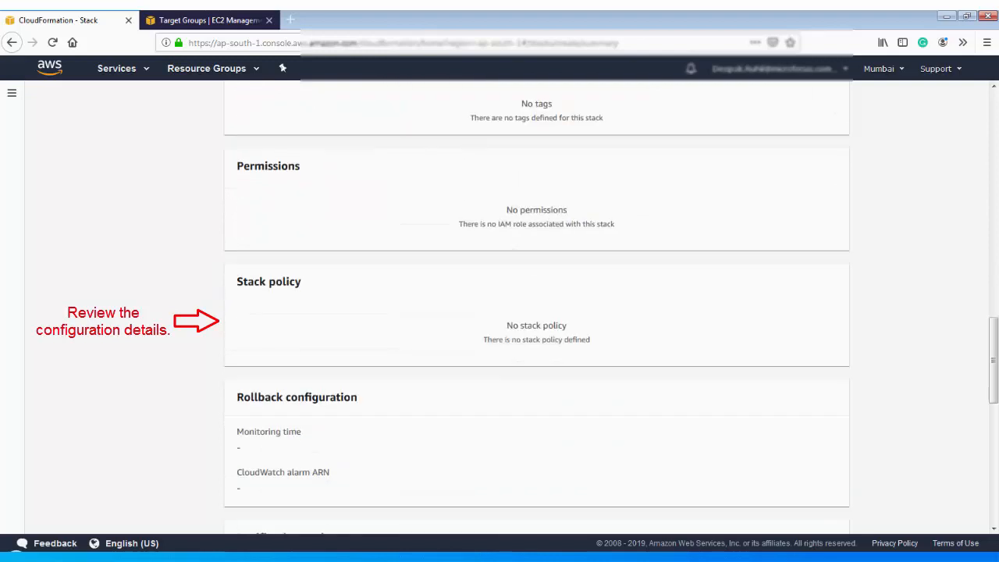
pyautogui.scroll(-6, 499, 312)
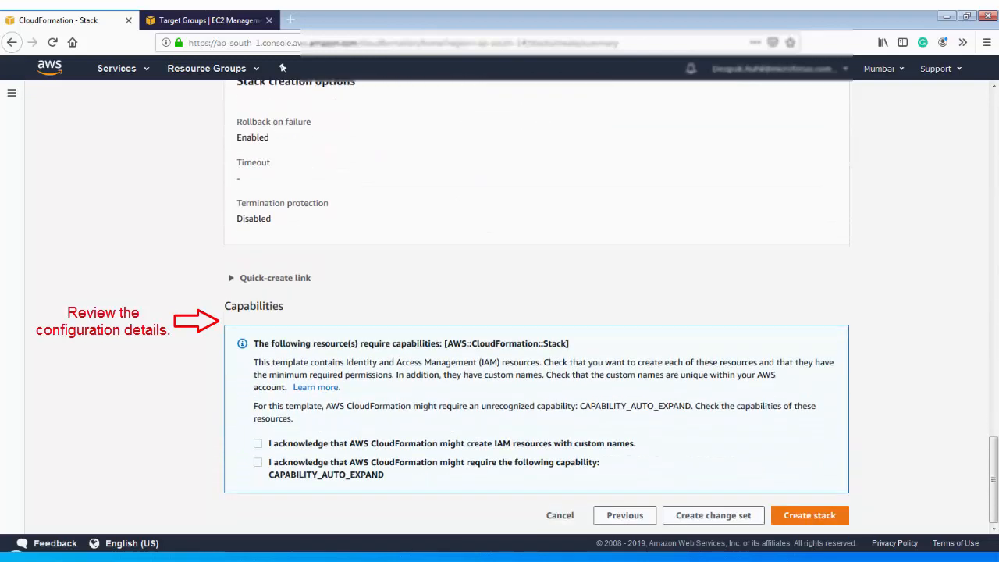
pyautogui.click(258, 444)
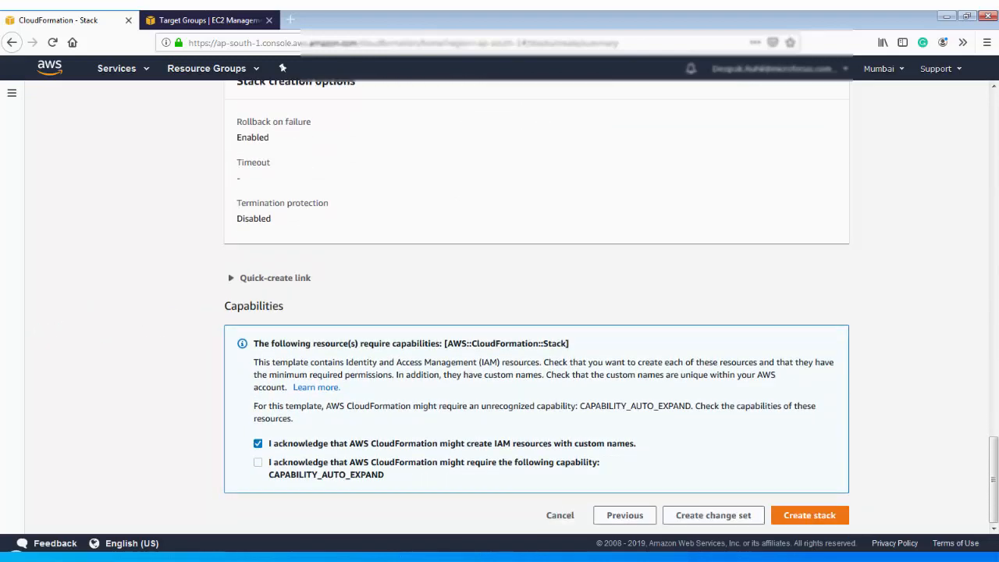
pyautogui.click(809, 515)
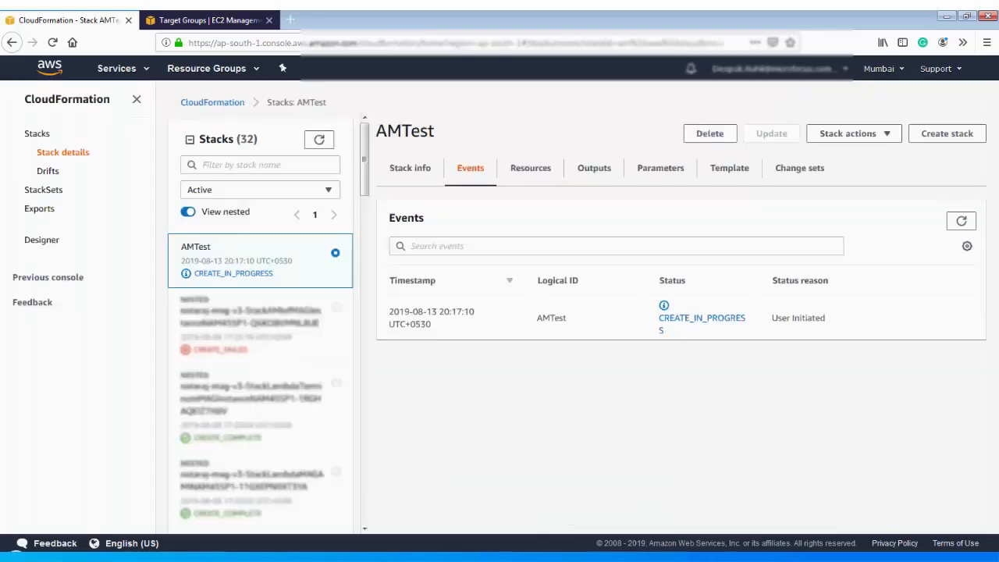